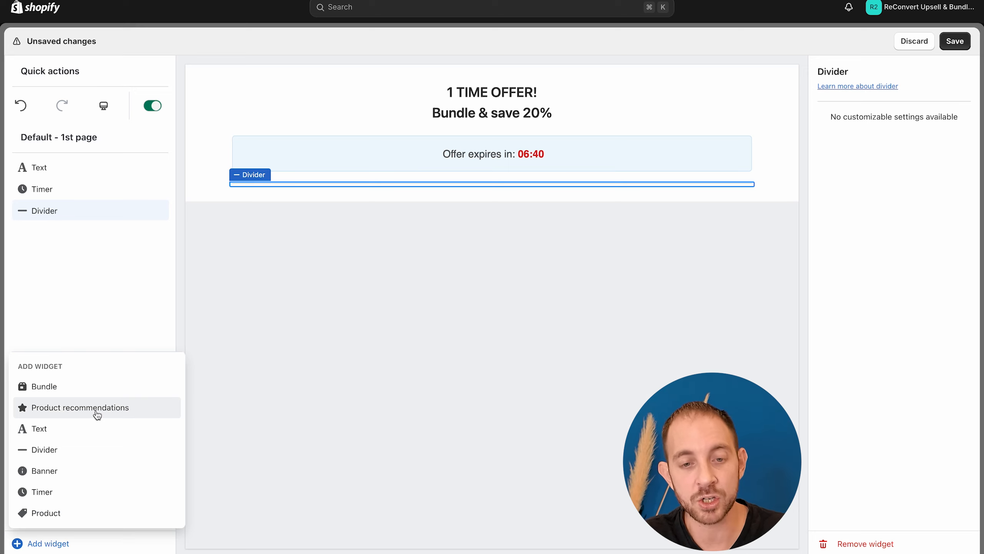
Step: Add a Bundle widget below the divider and remove its "Frequently bought together" text
click(97, 415)
click(848, 544)
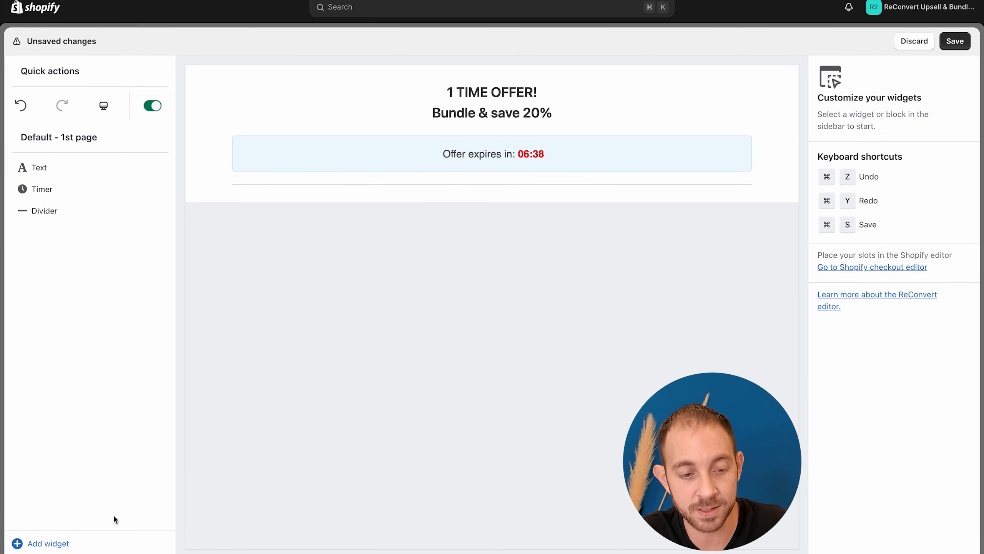
click(67, 543)
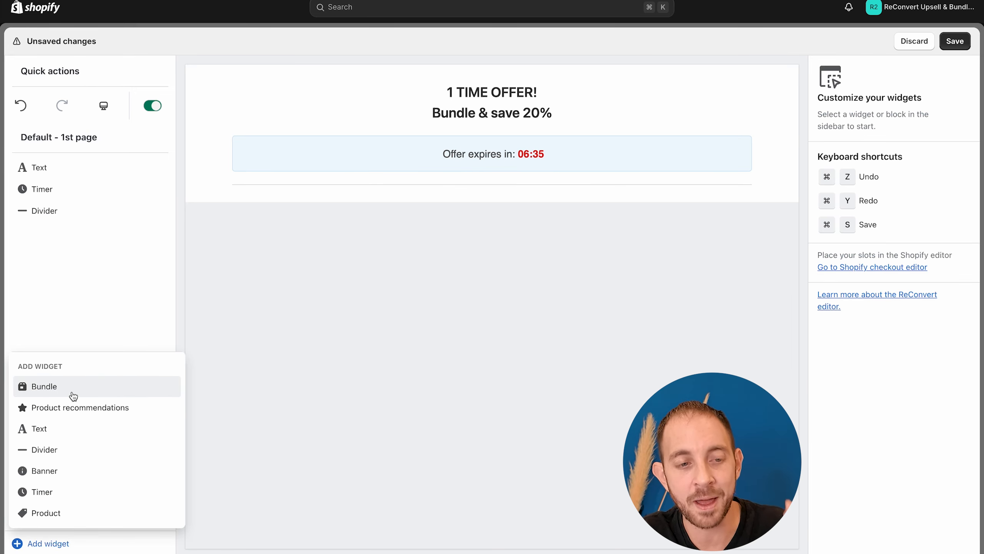
click(73, 395)
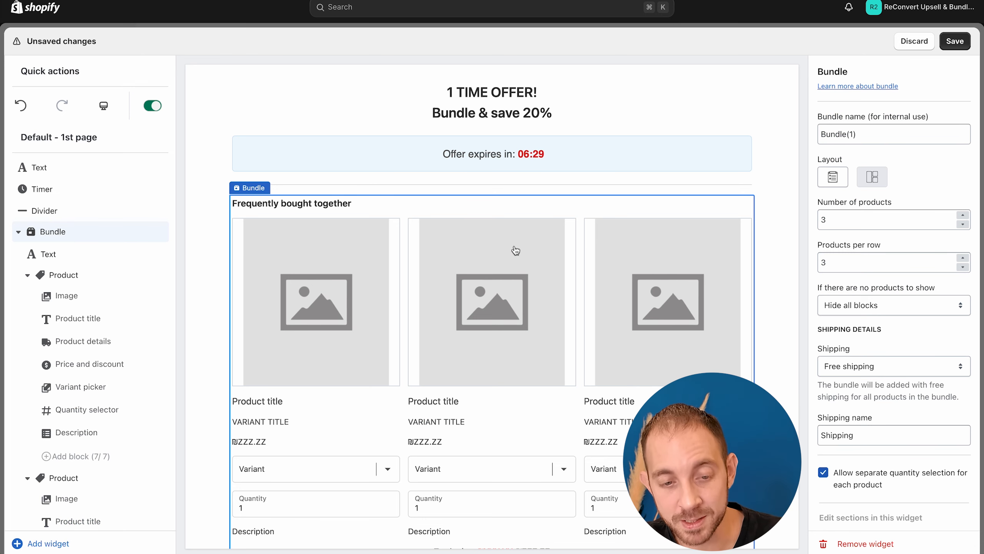
click(346, 205)
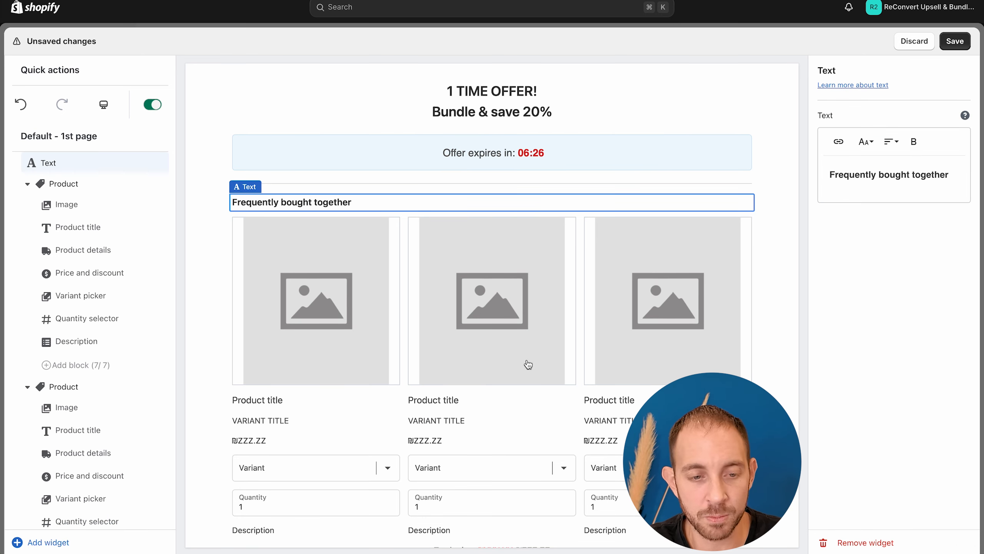
click(845, 542)
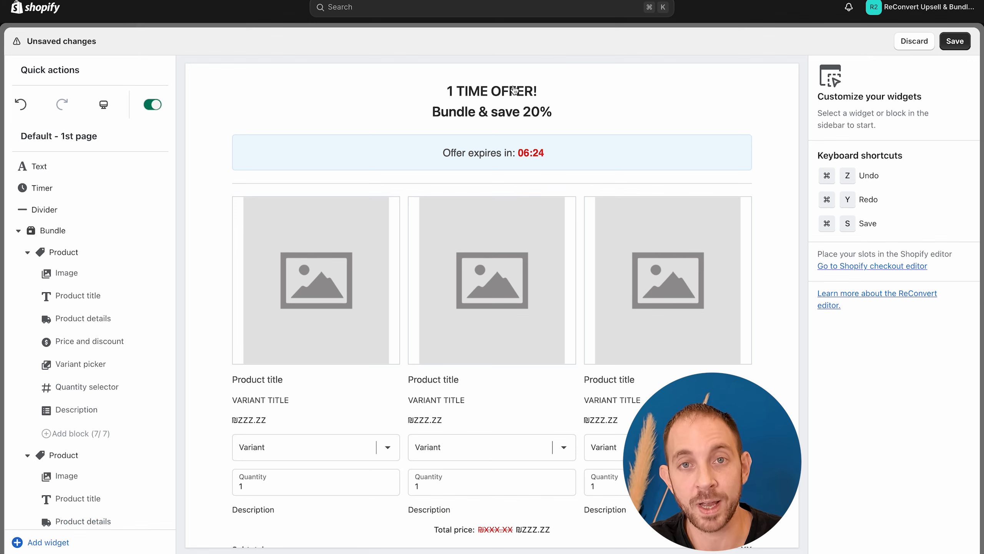
Step: Set the bundle's internal name to "Notebook + Mug + Pen"
scroll(519, 149, down, 2)
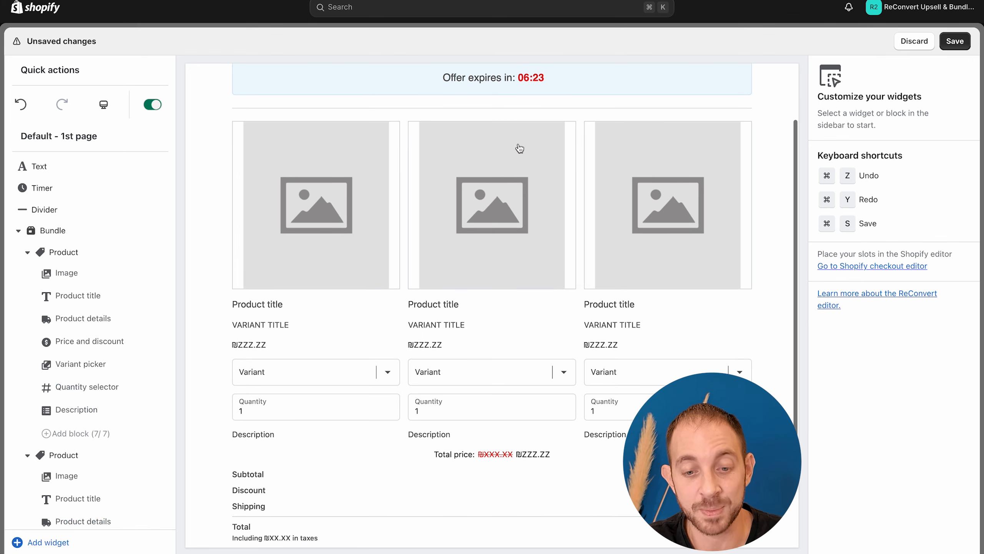
click(384, 199)
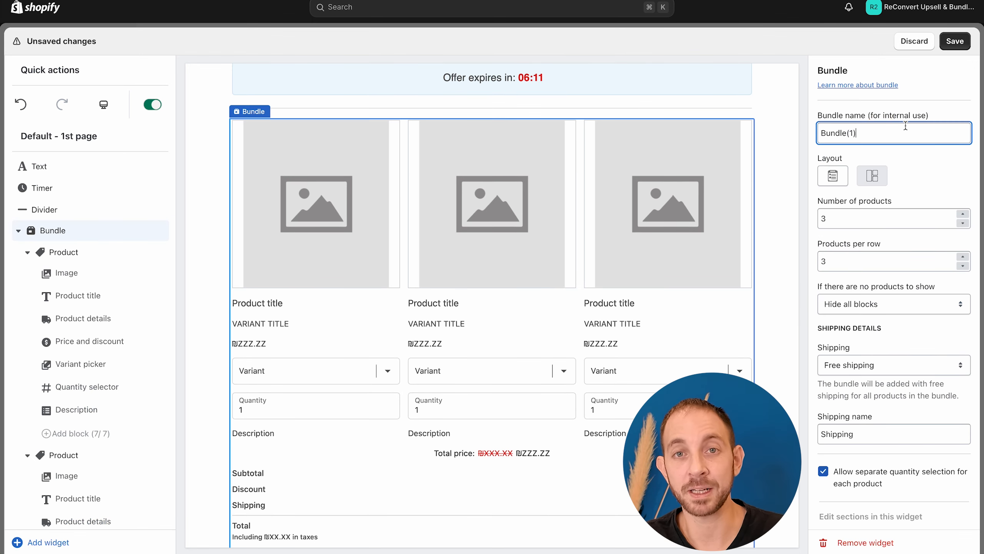
double_click(905, 126)
click(905, 125)
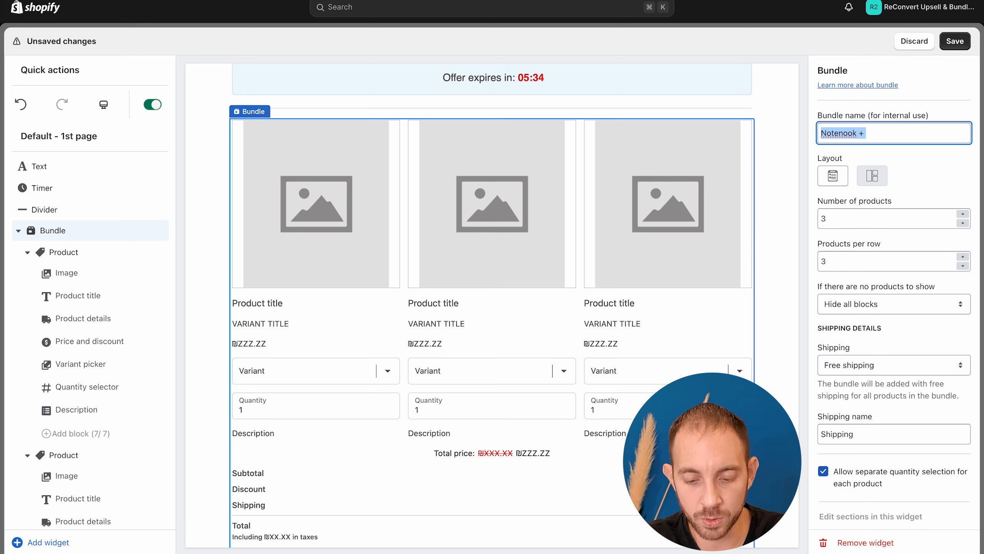
text(Note)
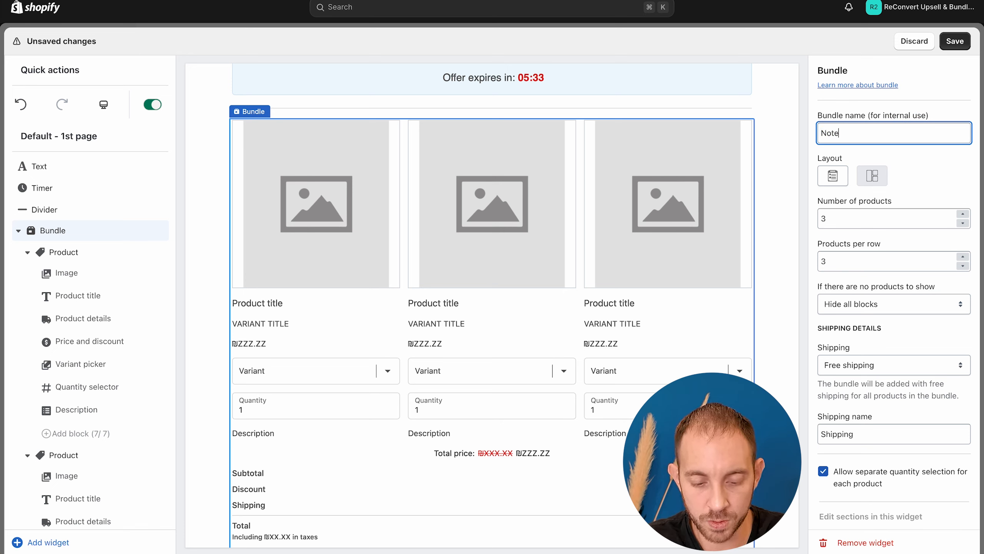
text(book + Mug)
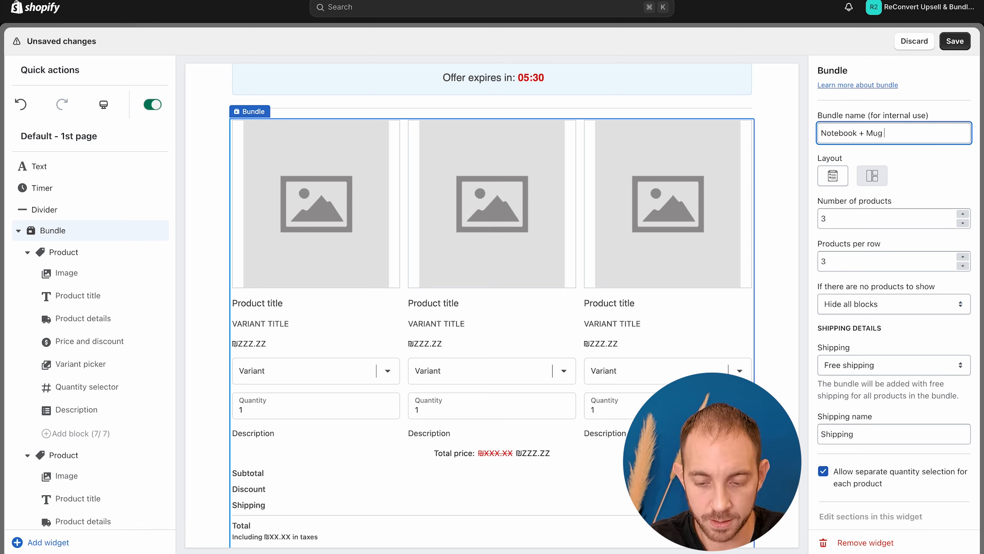
text( + pen)
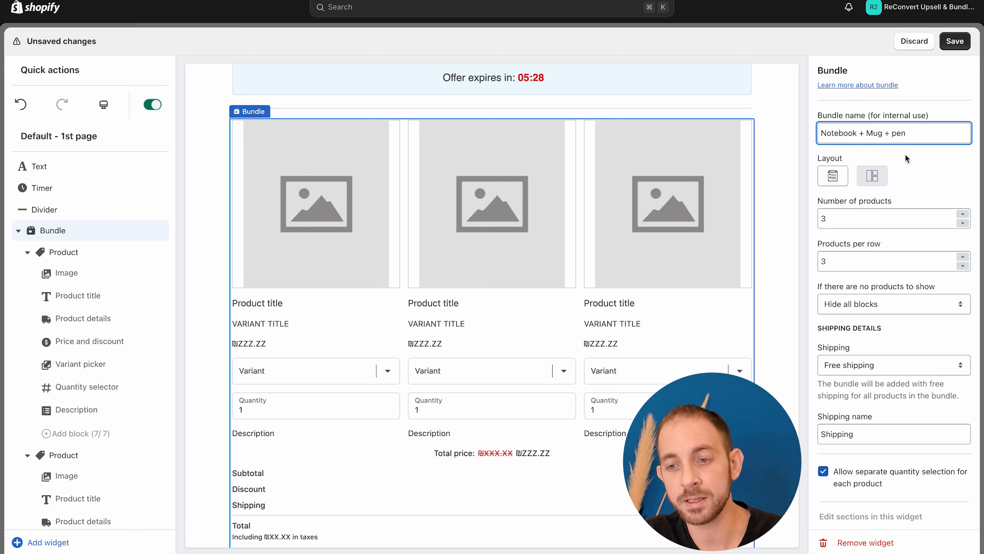
click(898, 137)
key(BackSpace)
text(P)
click(927, 176)
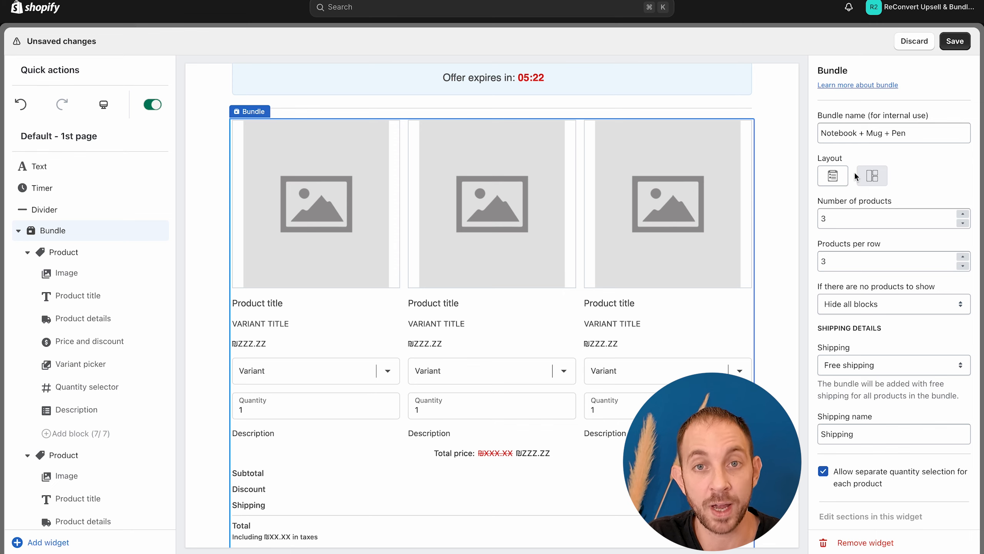
Step: Try the list layout for the bundle and switch back to the grid layout
click(833, 175)
scroll(605, 273, down, 2)
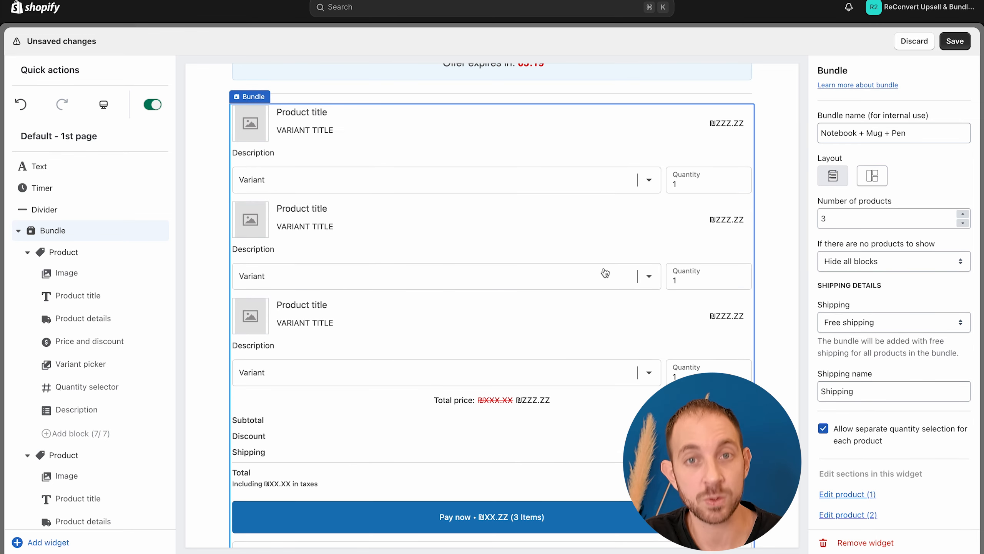
click(871, 179)
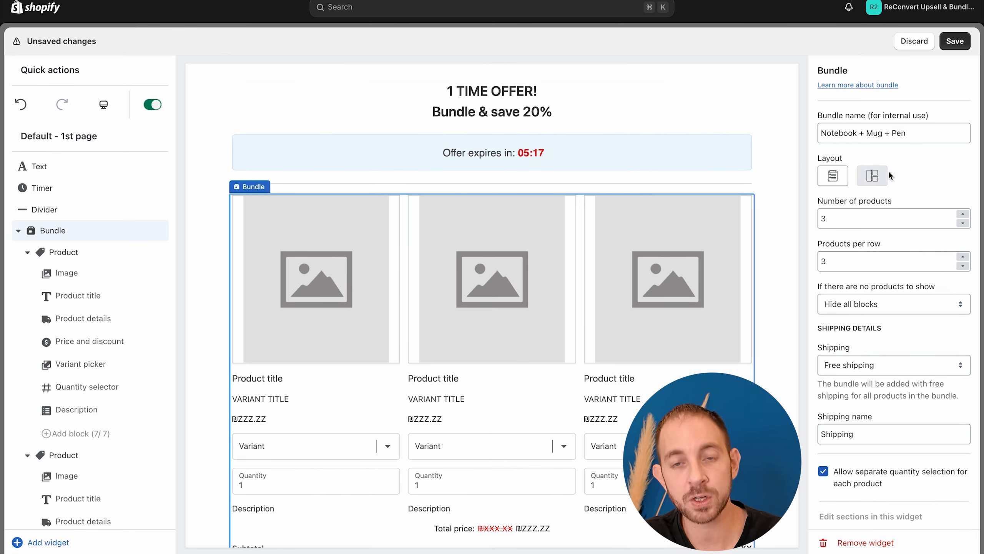
Step: Try four products in the bundle, with two and with four products per row
scroll(888, 171, down, 1)
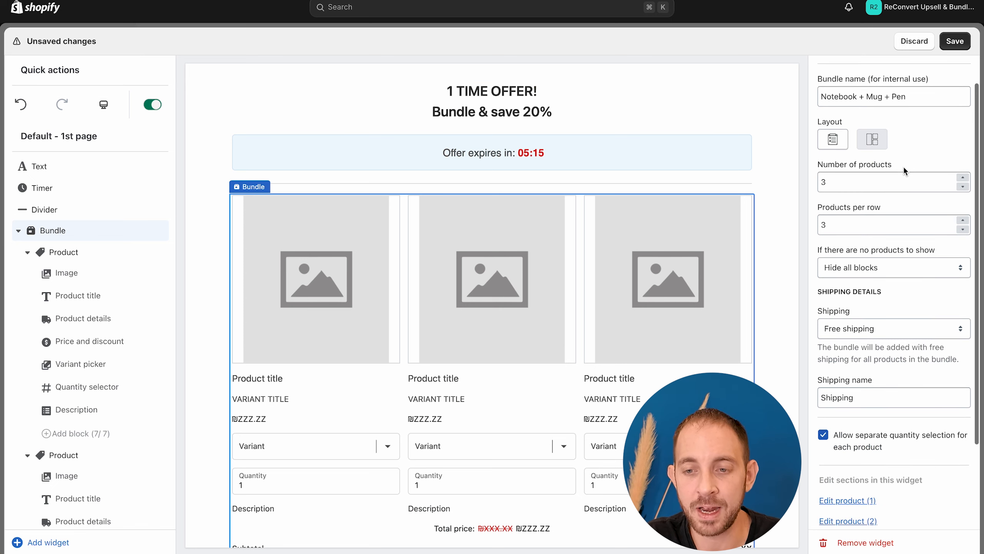
click(962, 177)
scroll(694, 276, down, 3)
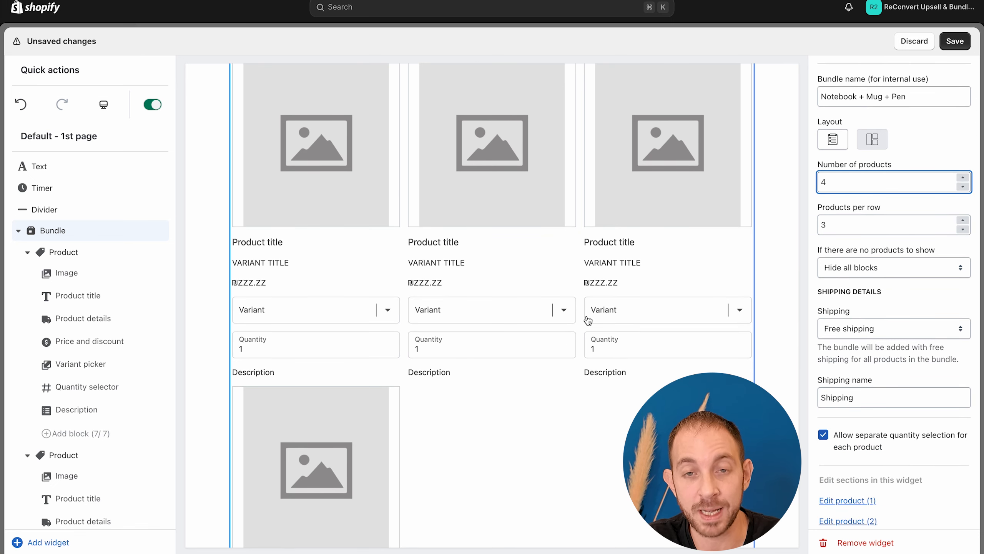
scroll(588, 321, down, 1)
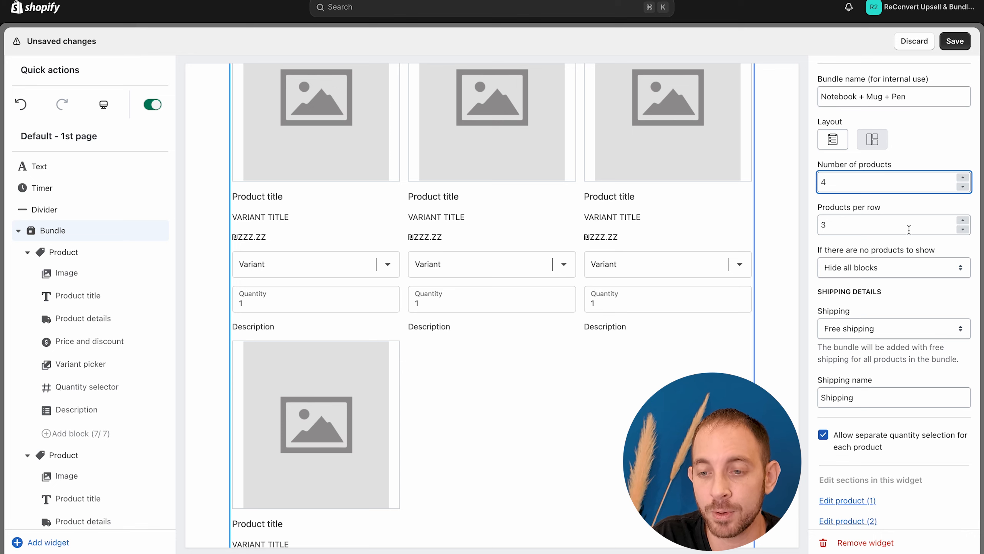
click(964, 230)
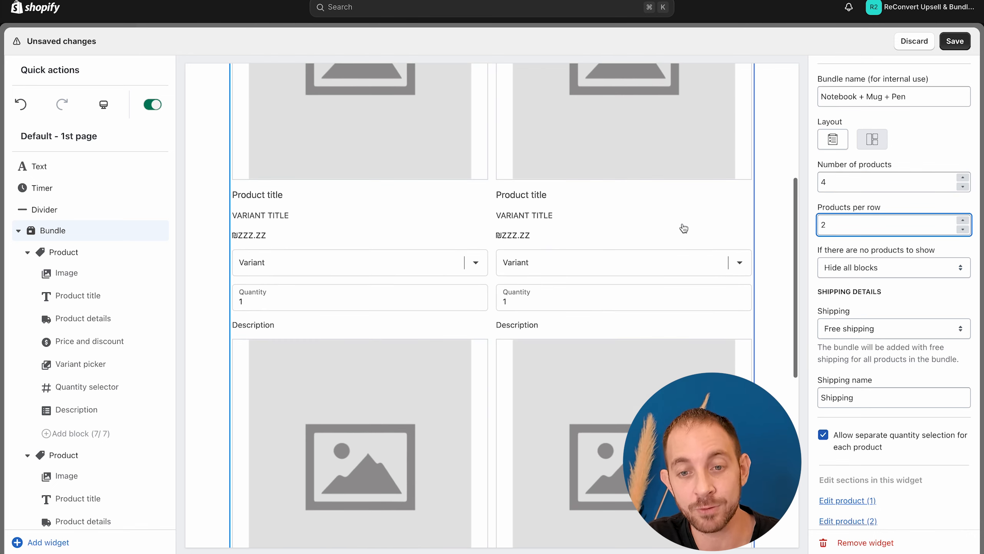
click(964, 220)
click(963, 221)
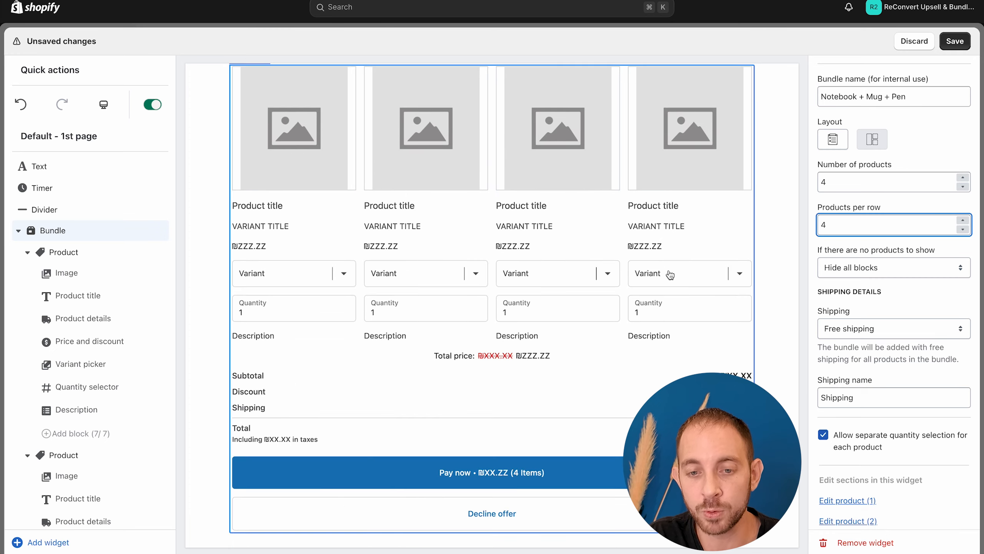
Step: Set the bundle back to three products per row and three products in total
click(963, 229)
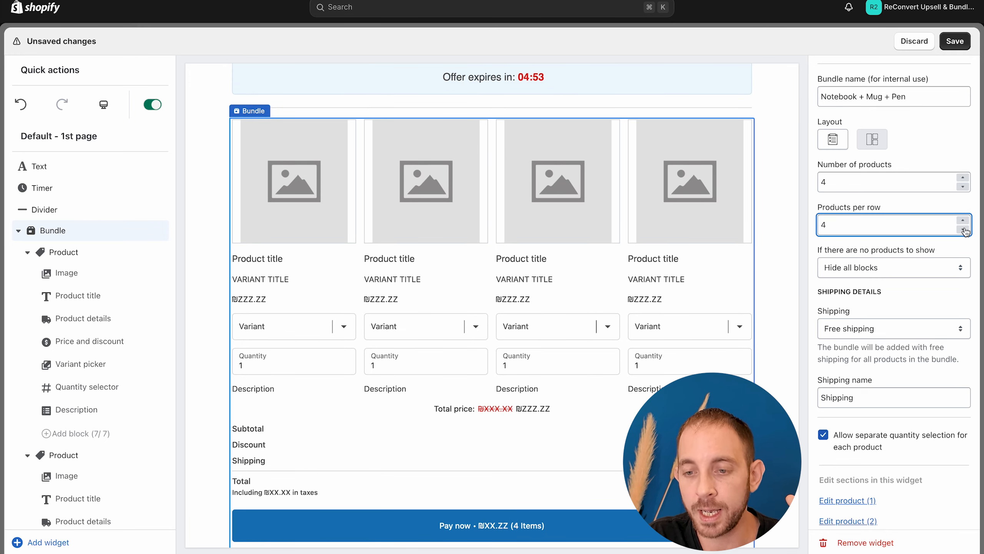
click(963, 229)
click(963, 228)
click(963, 223)
click(963, 223)
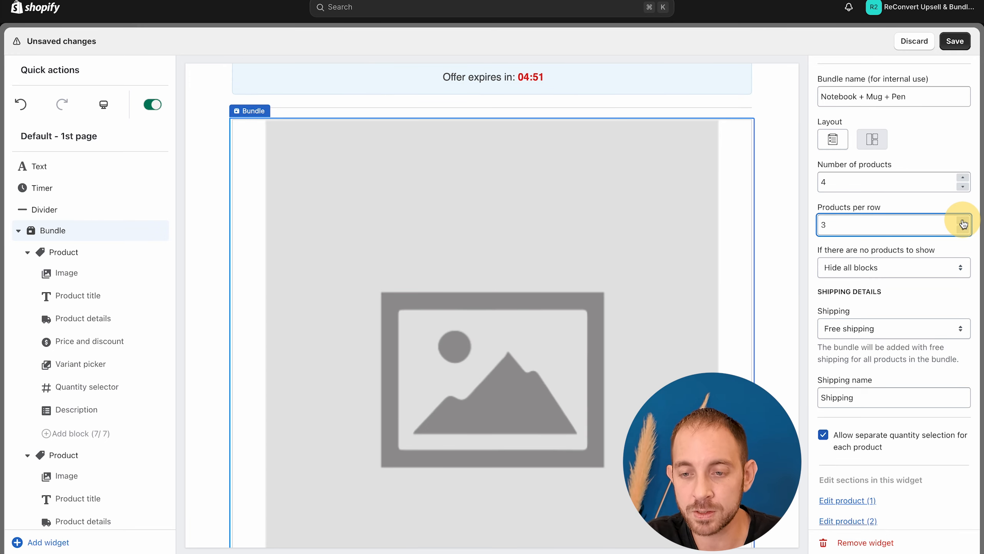
click(962, 186)
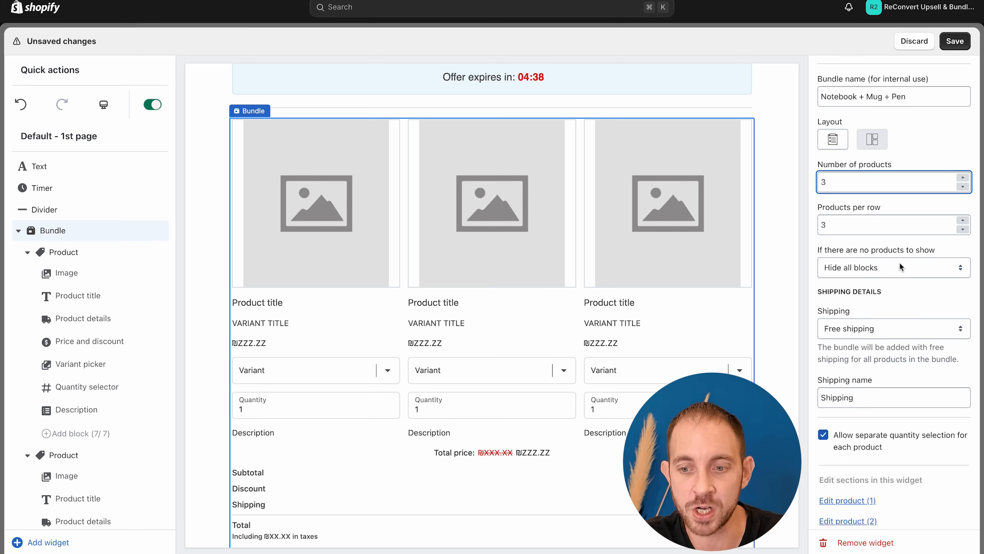
Step: Make the bundle's first product display the specific product The ReConvert Branded Cup
click(280, 237)
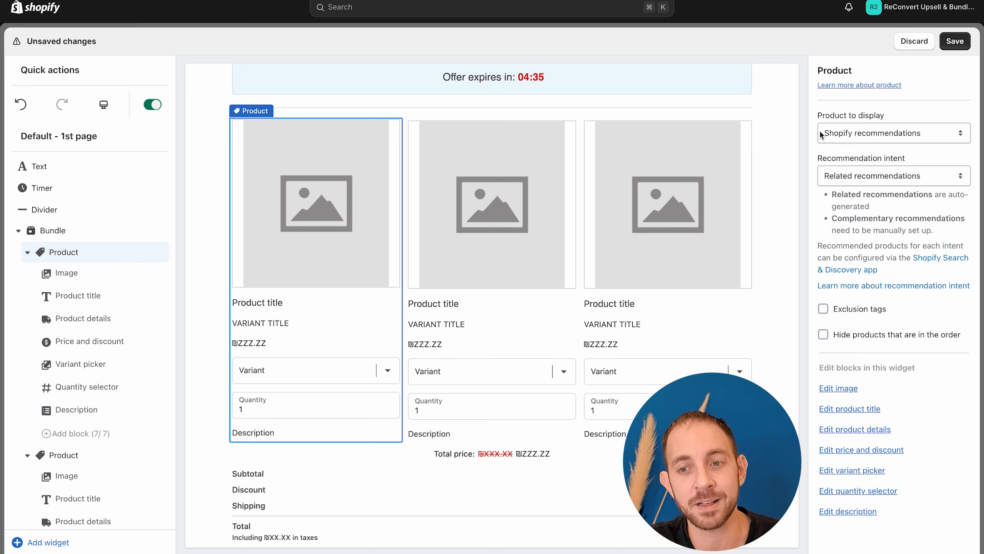
click(873, 135)
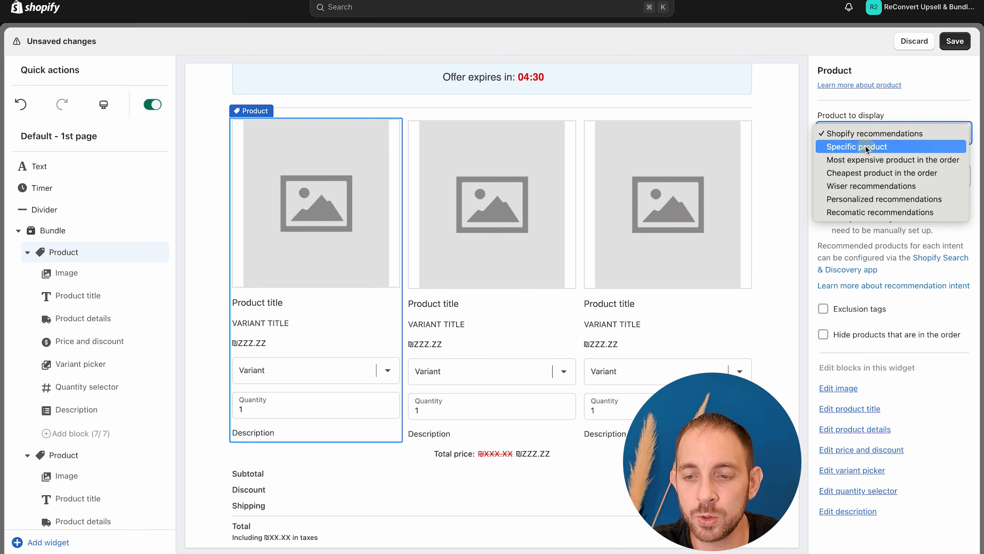
click(865, 147)
click(867, 209)
click(887, 389)
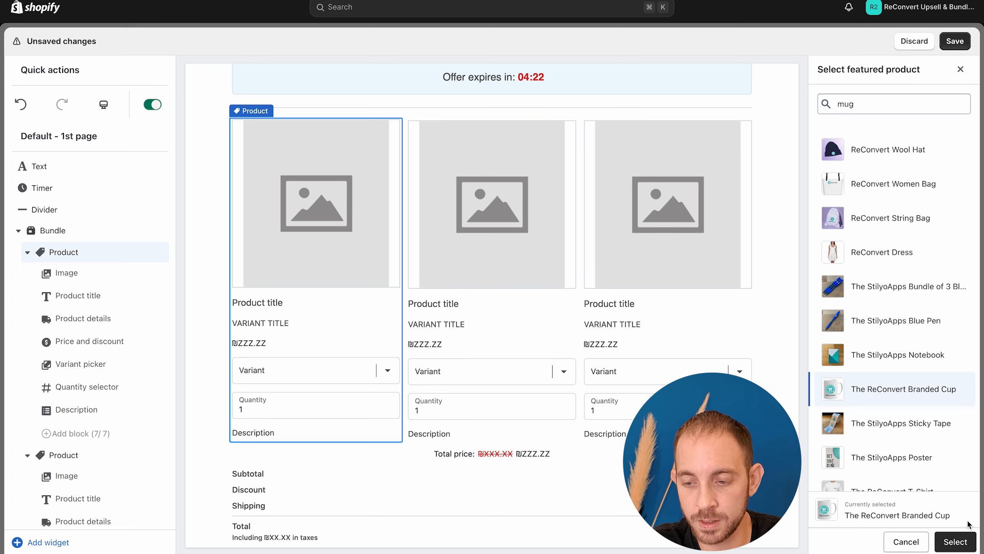
click(953, 541)
Step: Make the bundle's second product display the specific product The StilyoApps Notebook
click(569, 232)
click(891, 133)
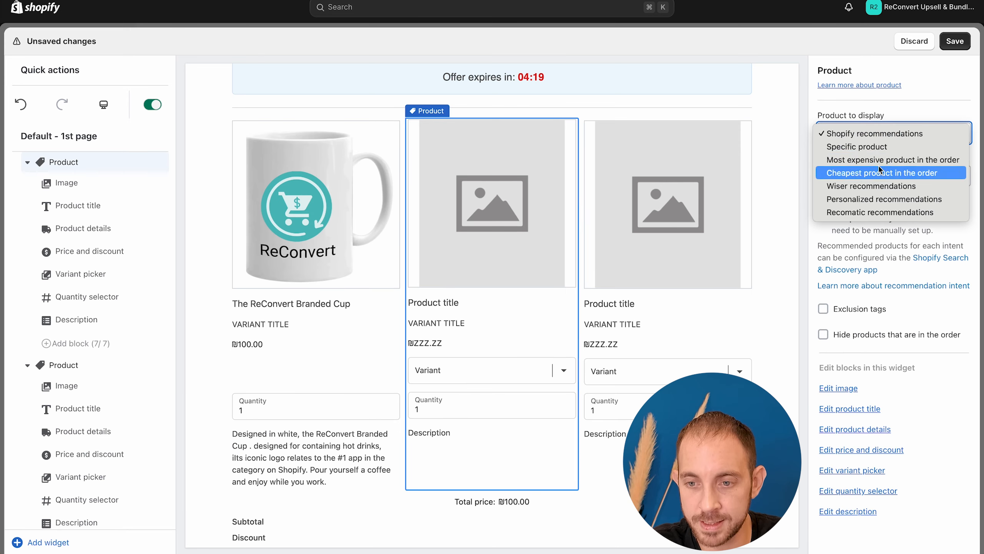
click(865, 147)
click(891, 202)
text(note)
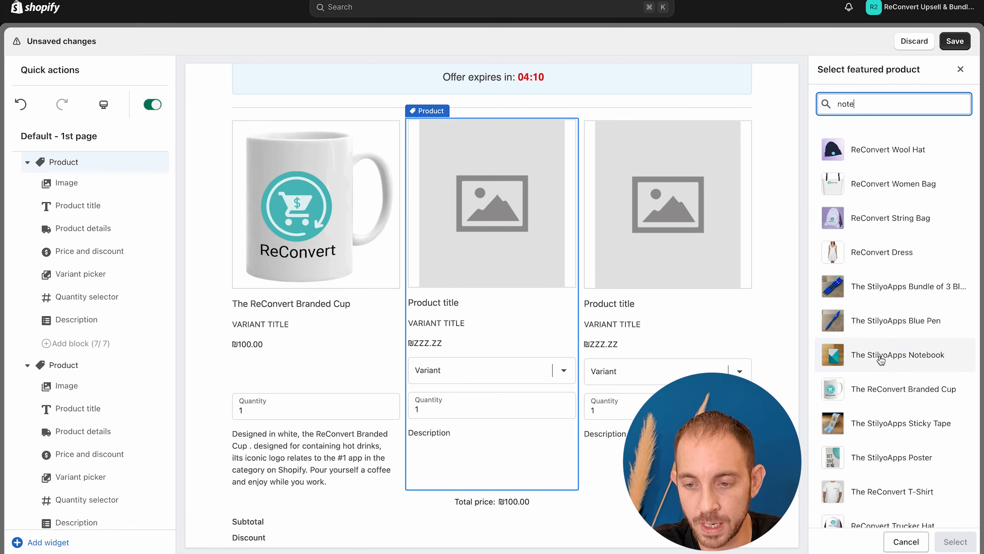
click(872, 288)
click(952, 540)
Step: Make the bundle's third product display the specific product The StilyoApps Blue Pen
click(864, 134)
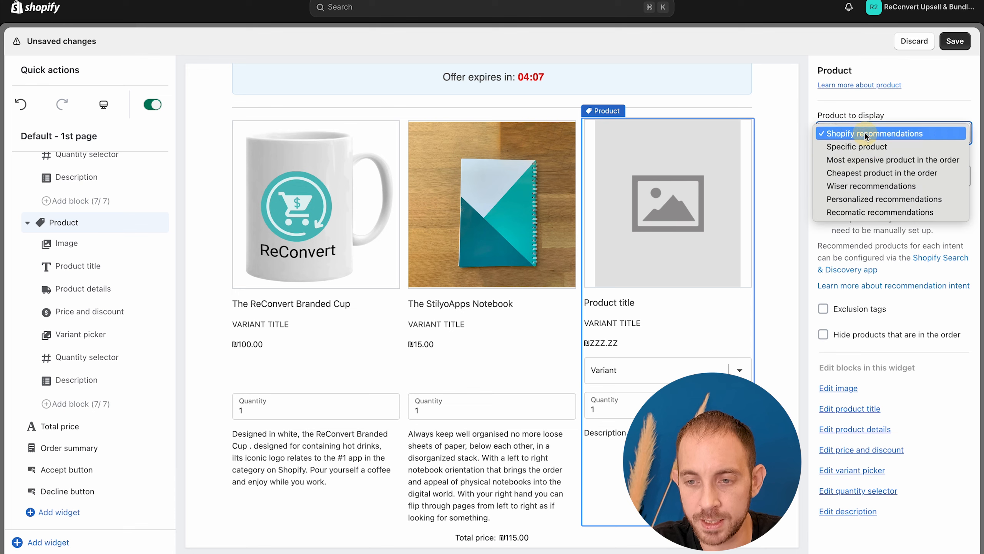
click(877, 290)
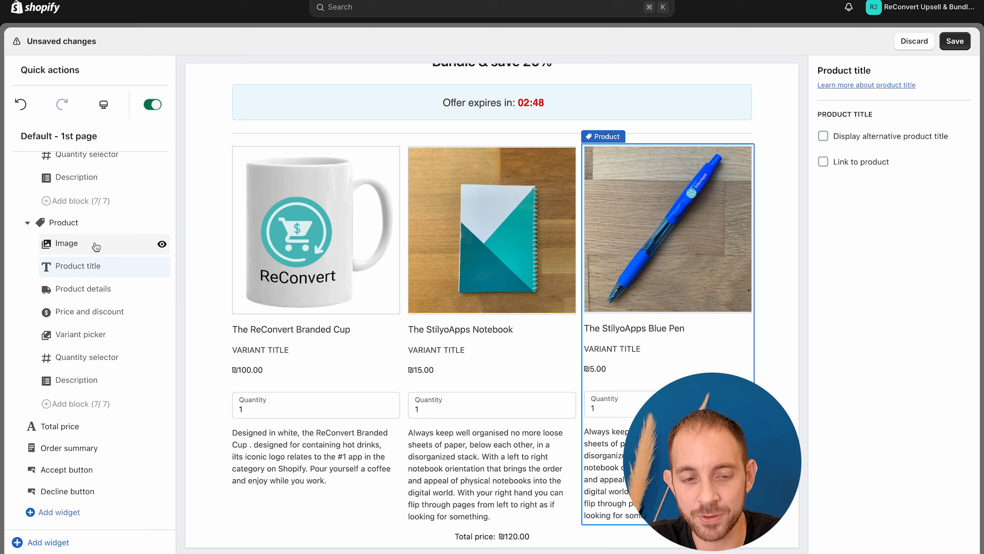
Step: Change the Blue Pen's product details from the variant name to the custom text "20% OFF"
click(96, 247)
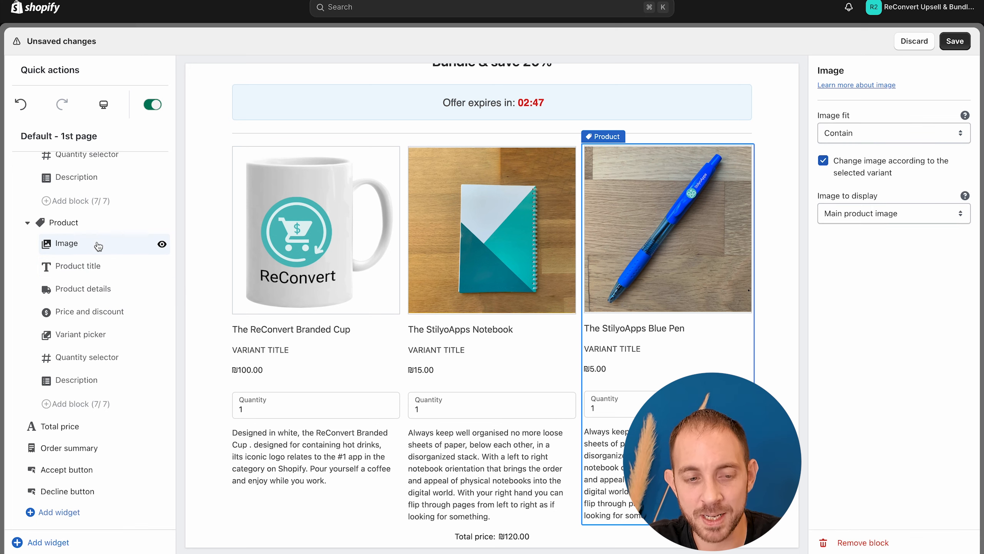
click(95, 271)
click(98, 288)
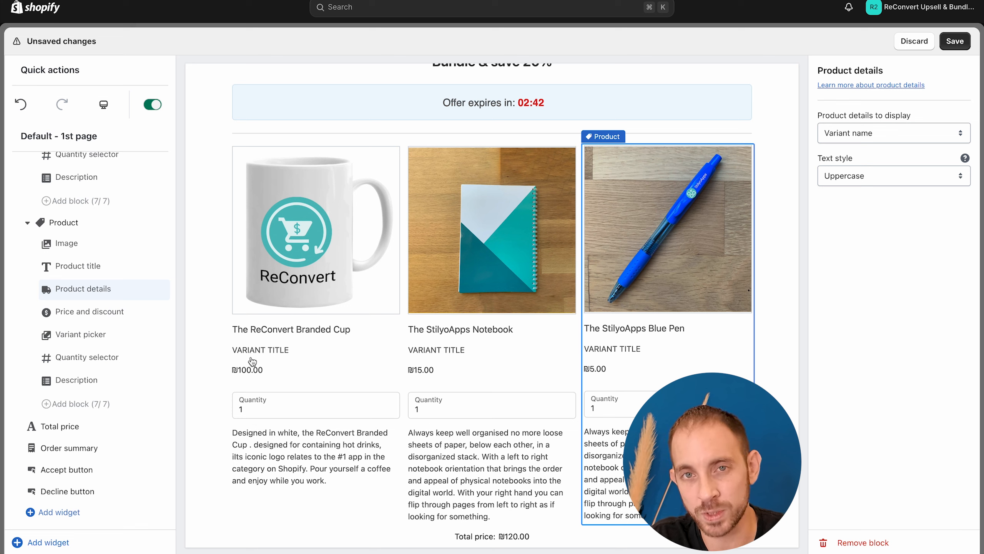
click(850, 133)
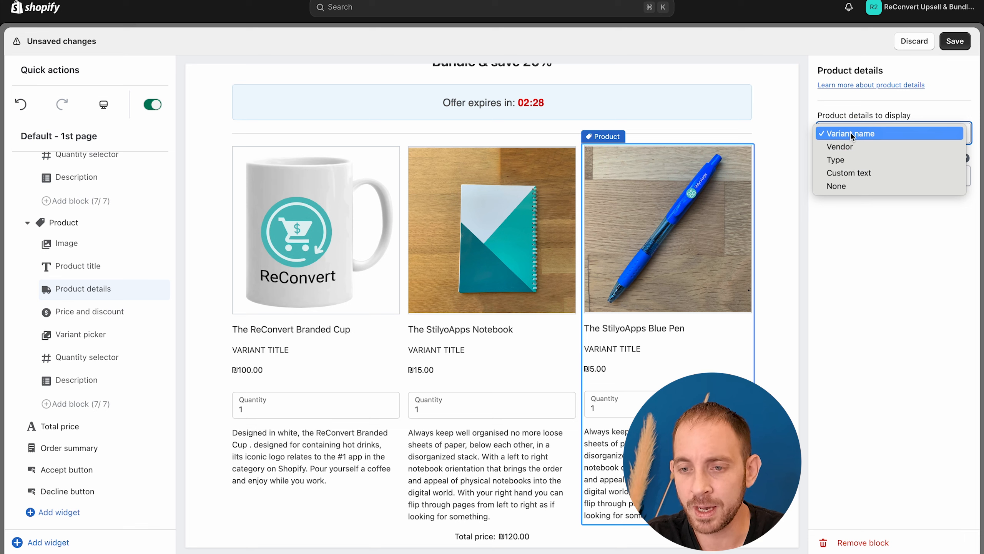
click(847, 173)
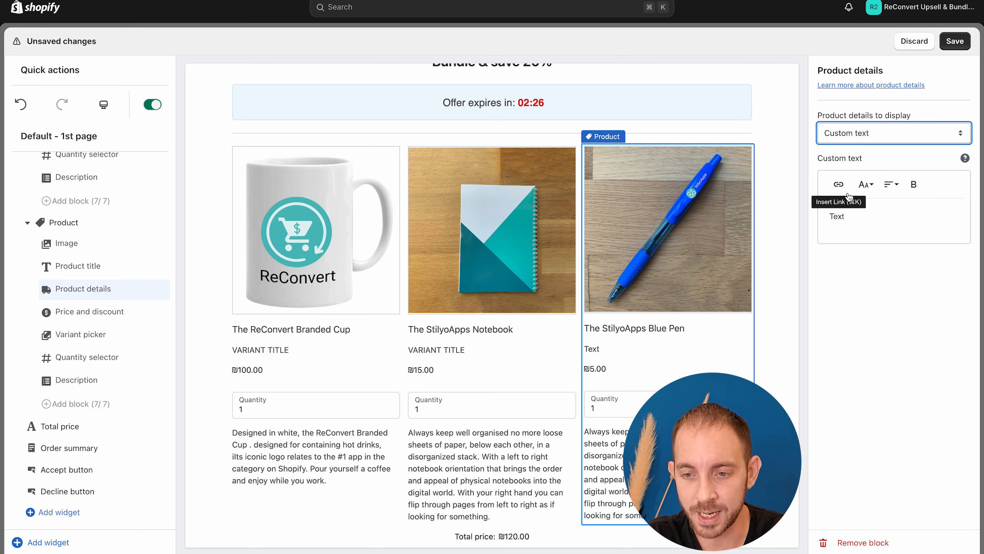
double_click(854, 216)
text(20% )
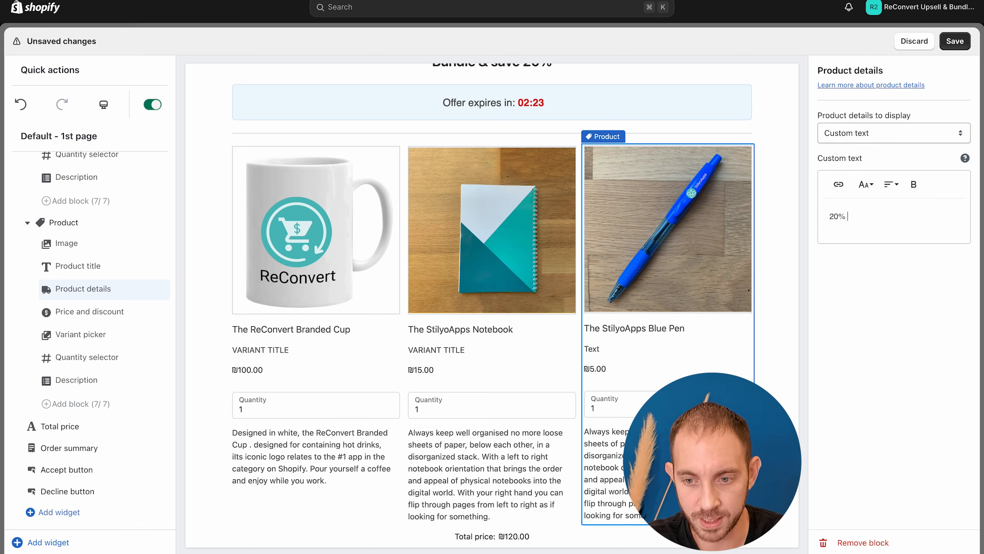
text(OFF)
Step: Set the Notebook's product details to the custom text "20% OFF", and make this text bold for both the Notebook and Blue Pen
drag(872, 217, 805, 226)
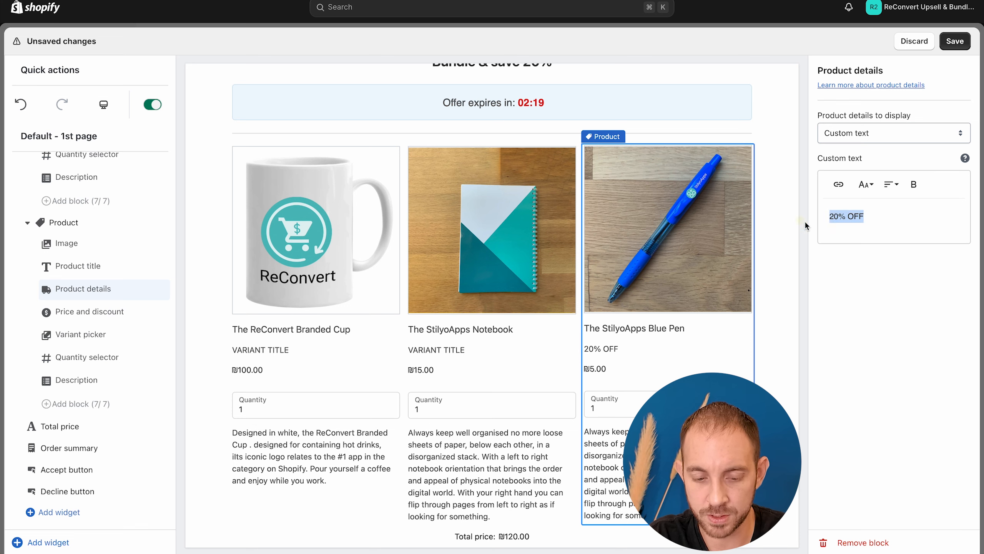
click(27, 222)
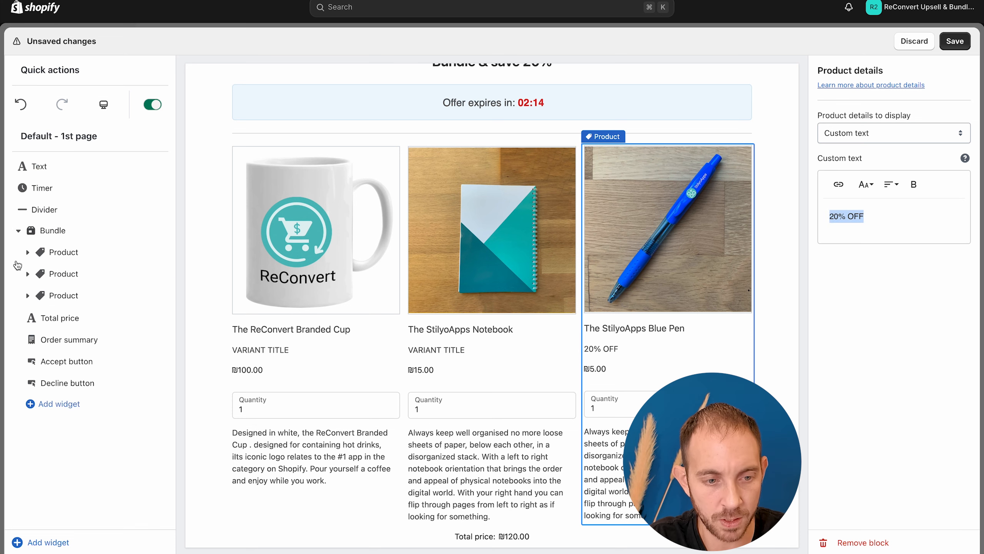
click(28, 276)
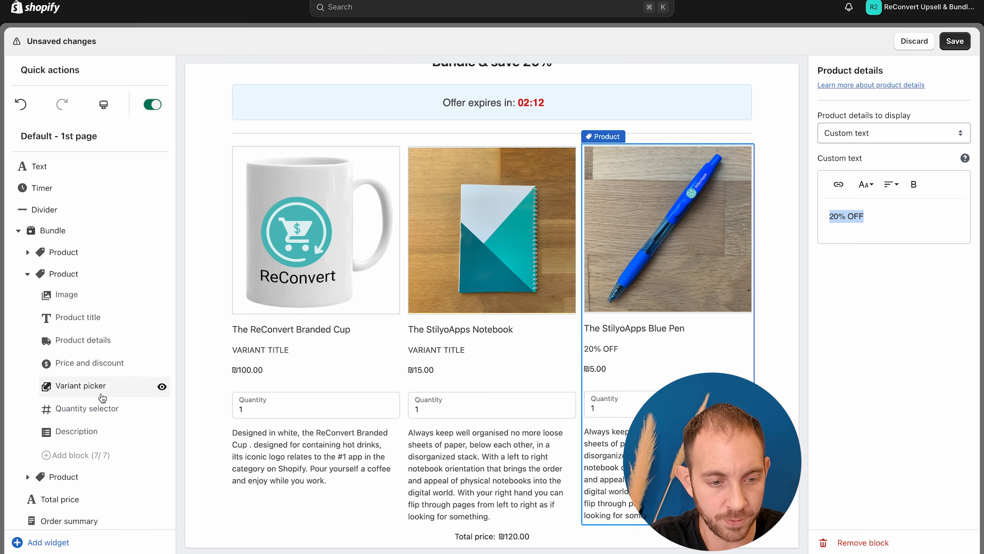
click(101, 349)
click(891, 133)
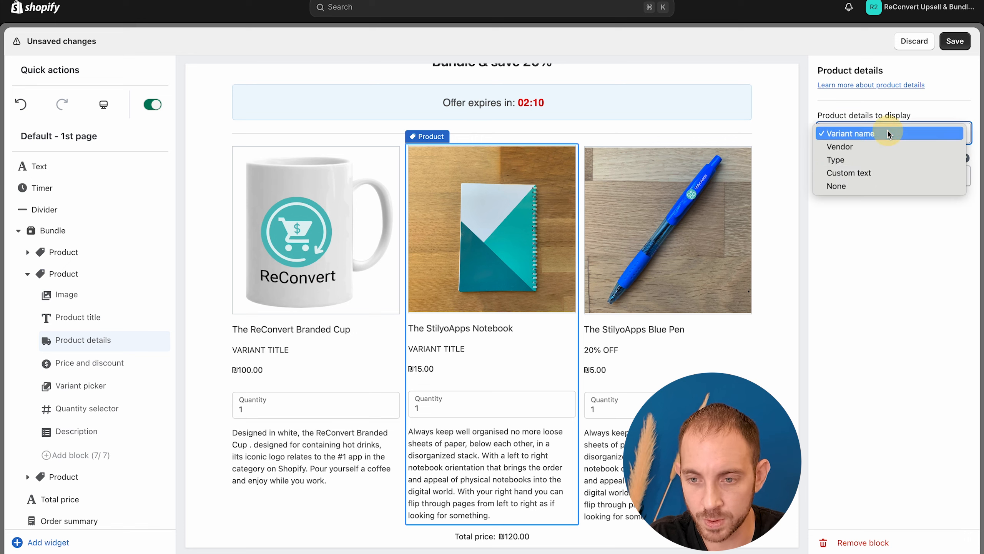
click(847, 171)
click(599, 346)
Step: Set the Branded Cup's product details to the custom text "20% OFF" in bold
click(313, 312)
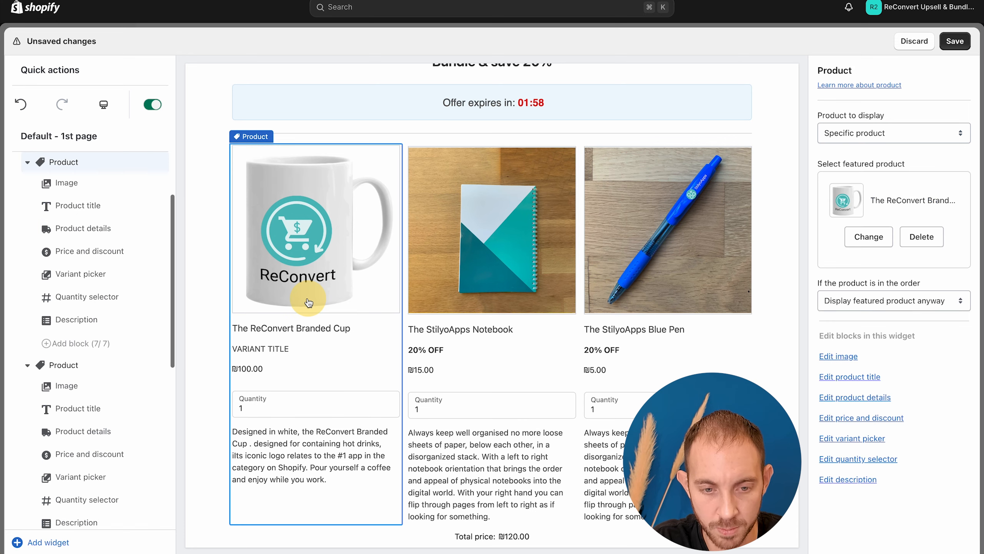
scroll(102, 221, down, 1)
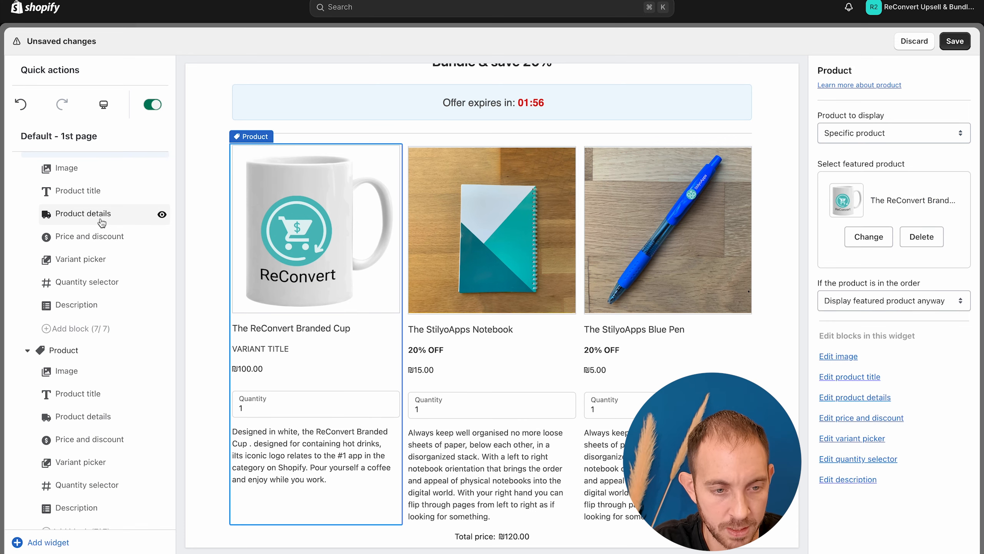
click(102, 220)
click(891, 133)
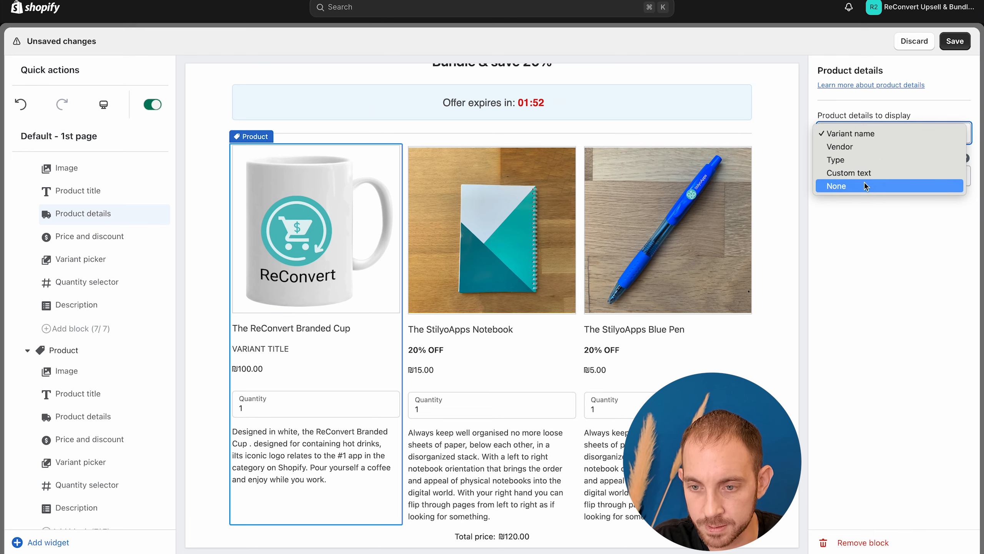
click(844, 186)
Step: Set the percentage discount value to 20 in the Branded Cup's price and discount settings
click(112, 341)
click(111, 341)
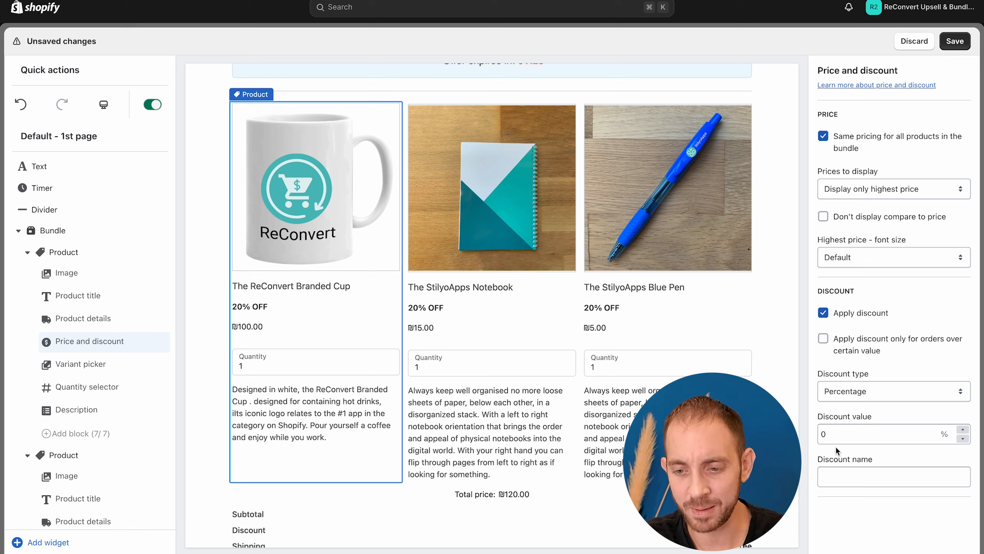
click(829, 433)
text(20)
click(961, 365)
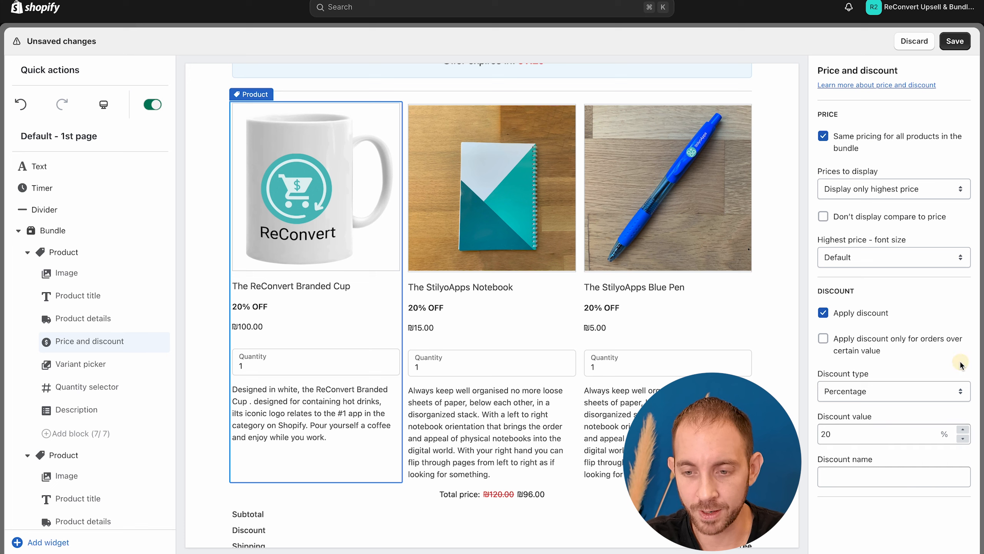
Step: Set the bundle products' prices to display the highest and final (lowest) prices
click(890, 195)
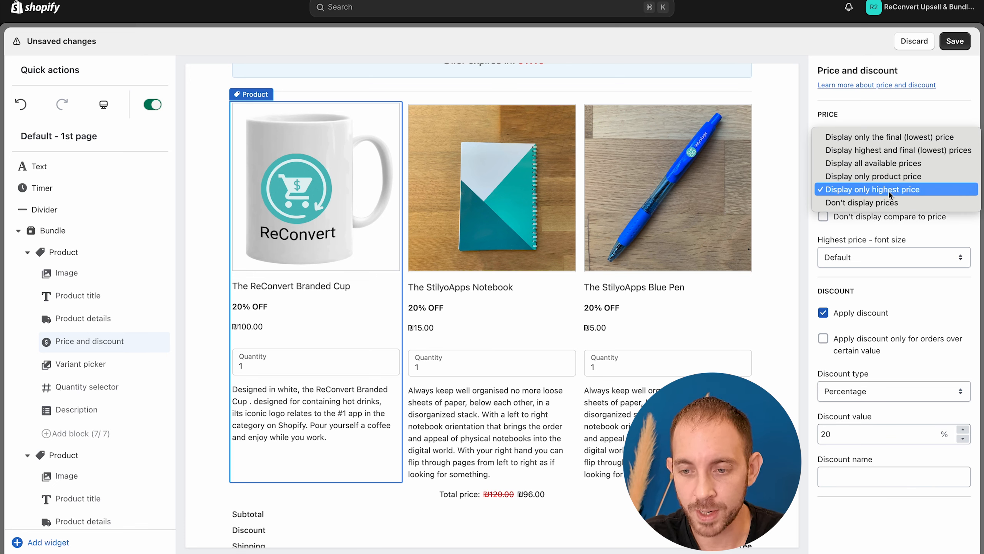
click(891, 152)
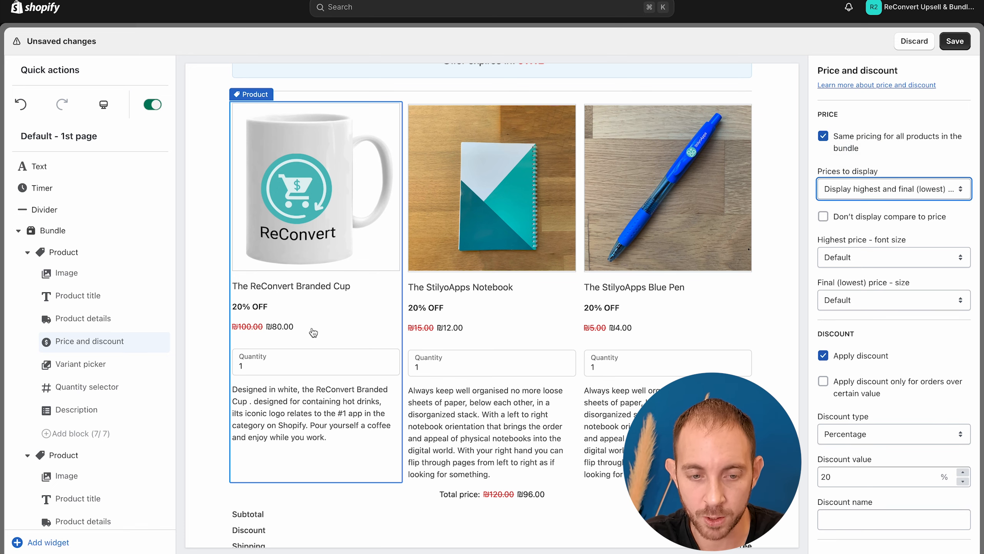
scroll(620, 329, down, 1)
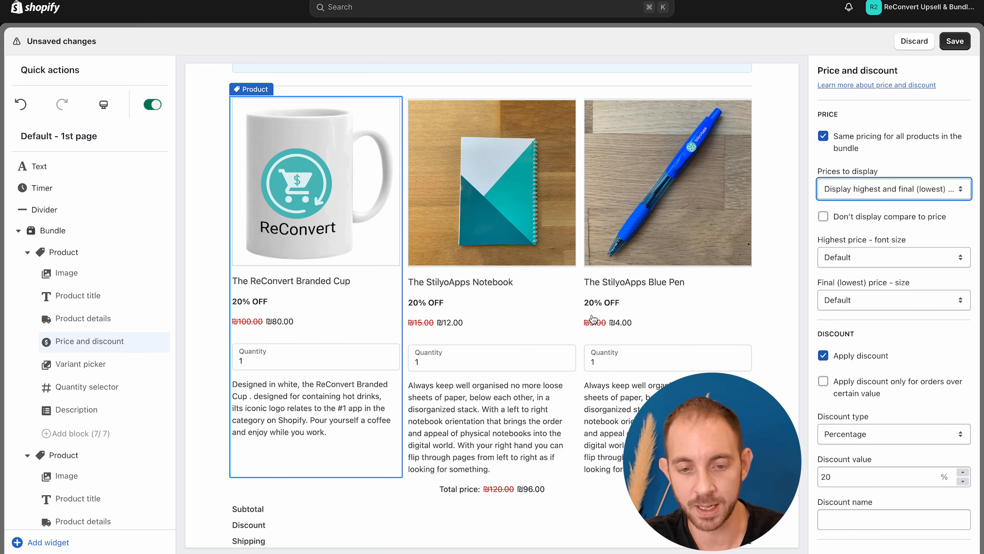
scroll(617, 348, down, 2)
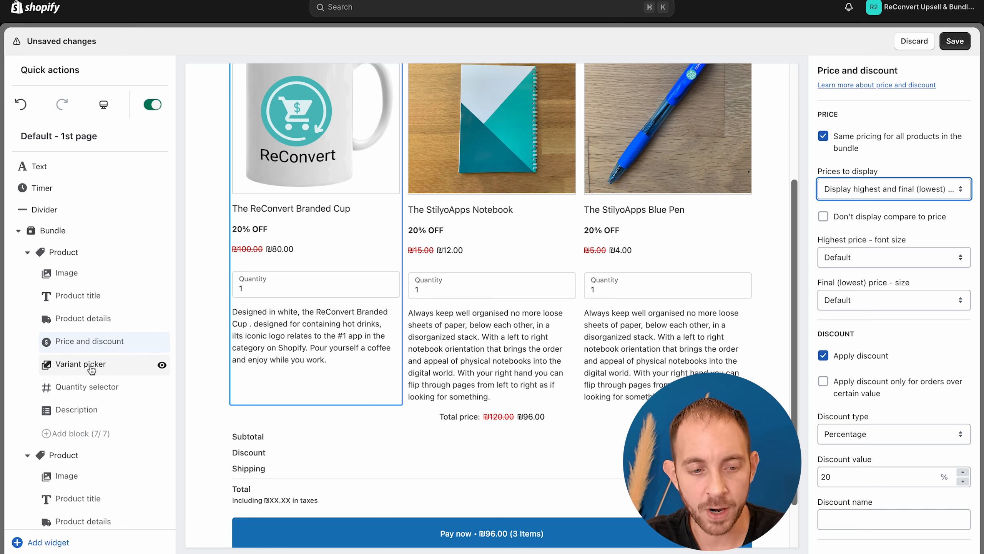
Step: Hide the Branded Cup's variant picker, and place its quantity selector below the description and hide it as well
click(162, 364)
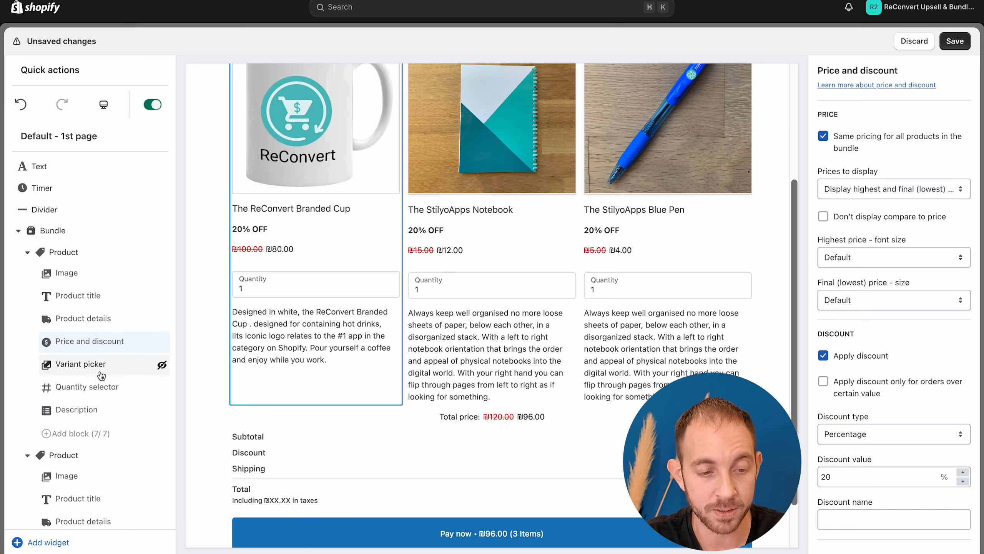
click(97, 386)
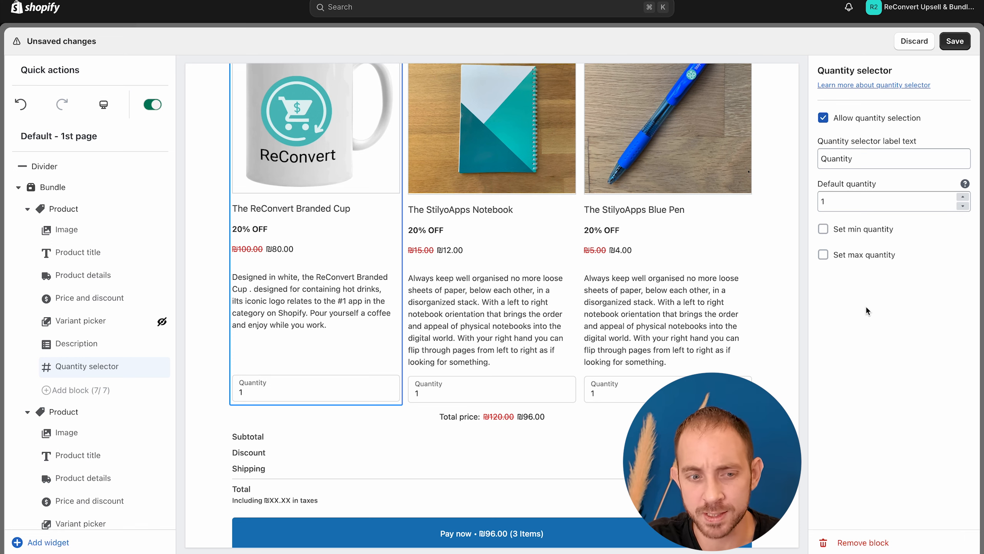
click(162, 367)
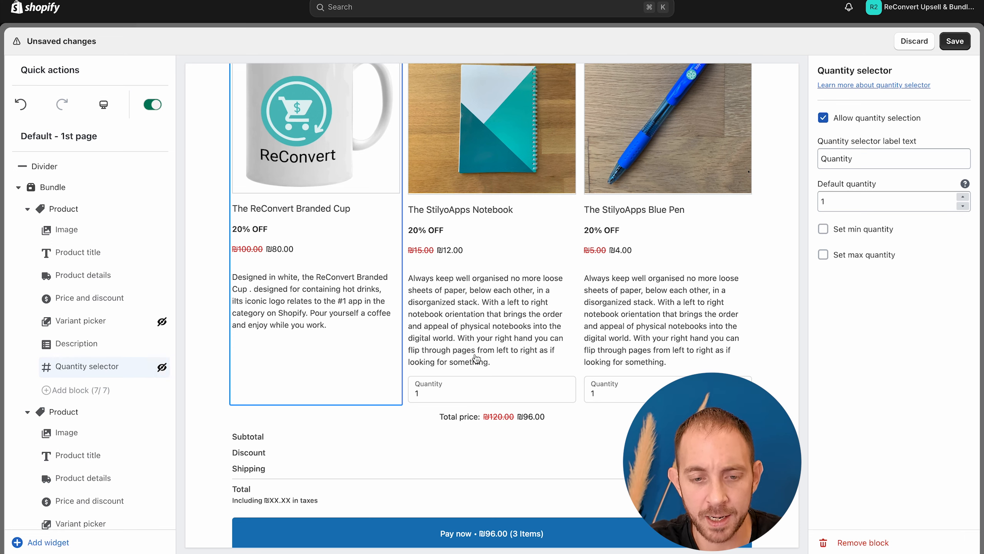
Step: Hide the quantity selectors of the StilyoApps Notebook and the StilyoApps Blue Pen
click(476, 358)
click(164, 326)
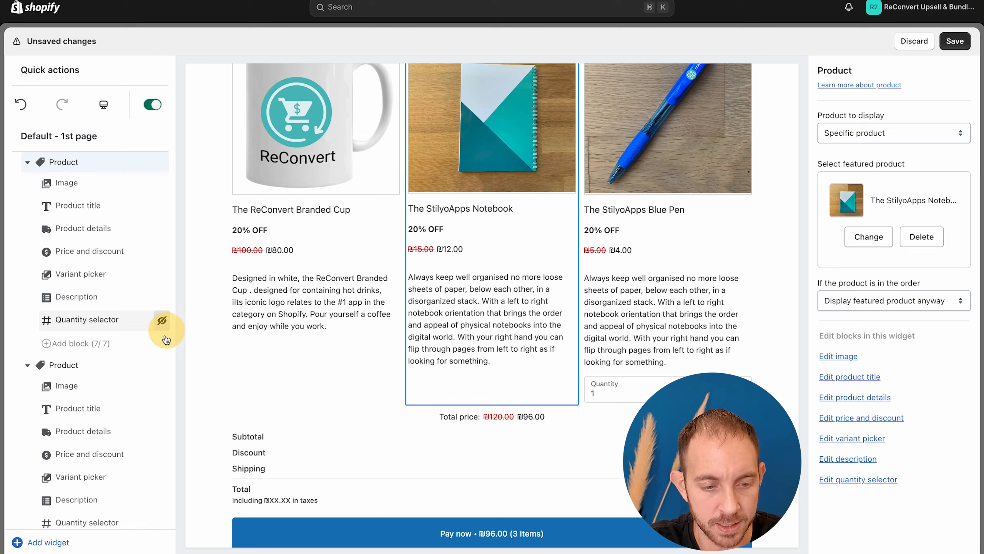
scroll(166, 339, down, 2)
click(162, 441)
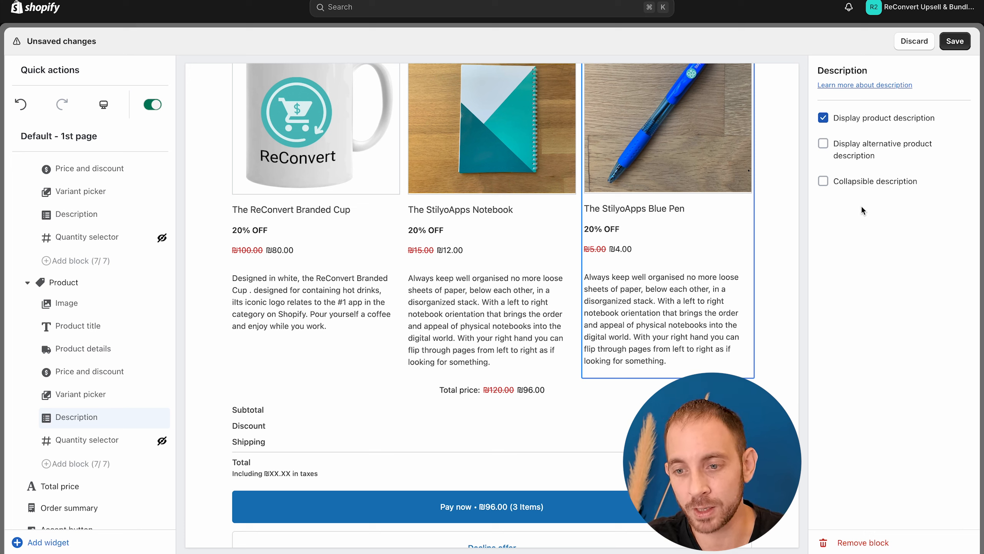
Step: Make the descriptions of the Blue Pen, Notebook and Branded Cup collapsible, with Collapsed as the default state
click(845, 184)
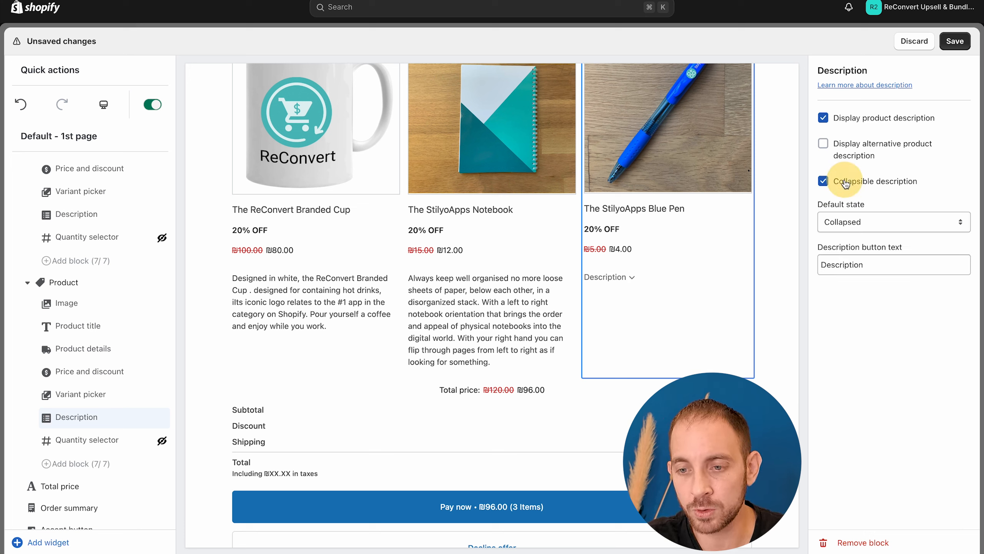
click(461, 301)
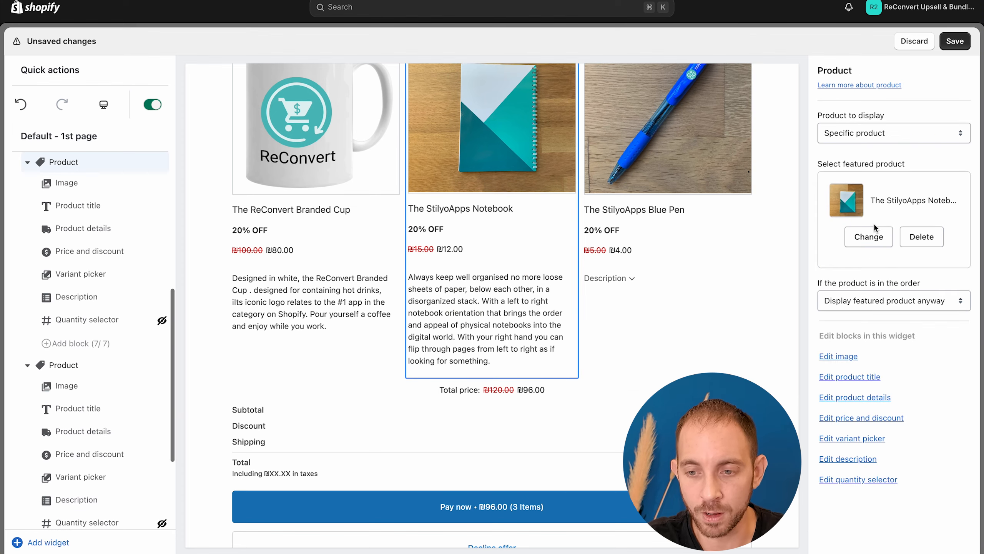
click(99, 305)
click(846, 185)
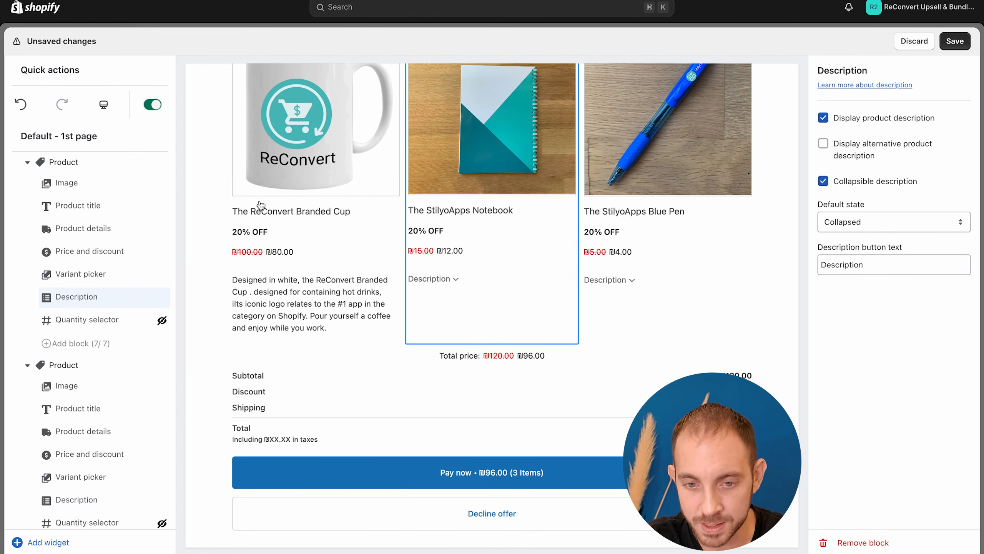
click(261, 199)
click(153, 296)
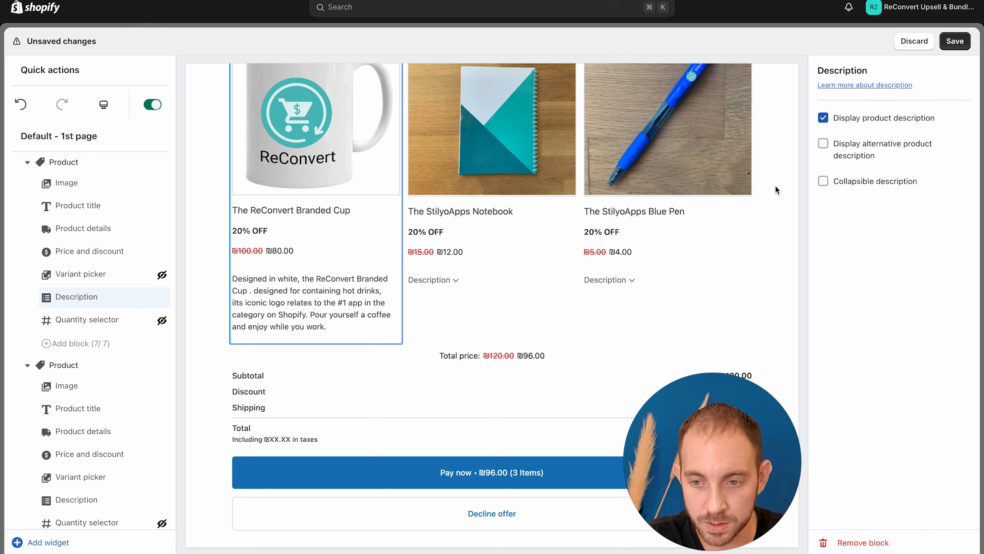
click(875, 182)
scroll(593, 344, up, 3)
scroll(593, 345, down, 2)
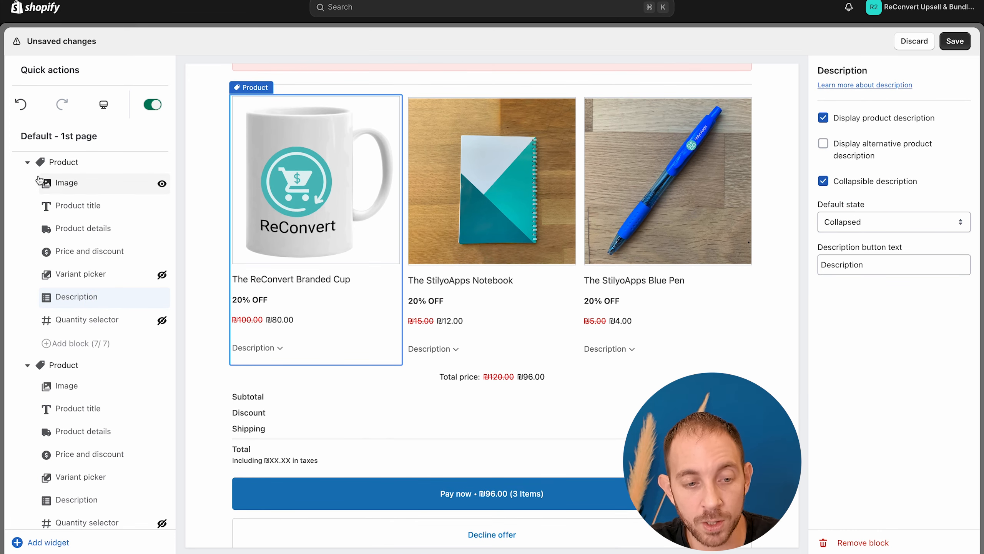
Step: Collapse the three product blocks and review the total price settings, the order summary settings and the complete offer preview
click(27, 163)
click(27, 186)
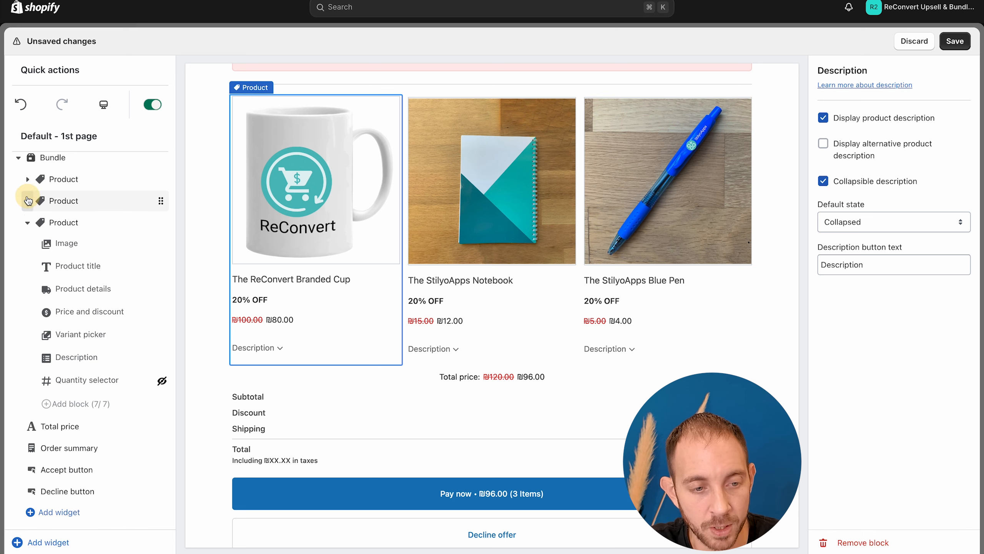
click(28, 224)
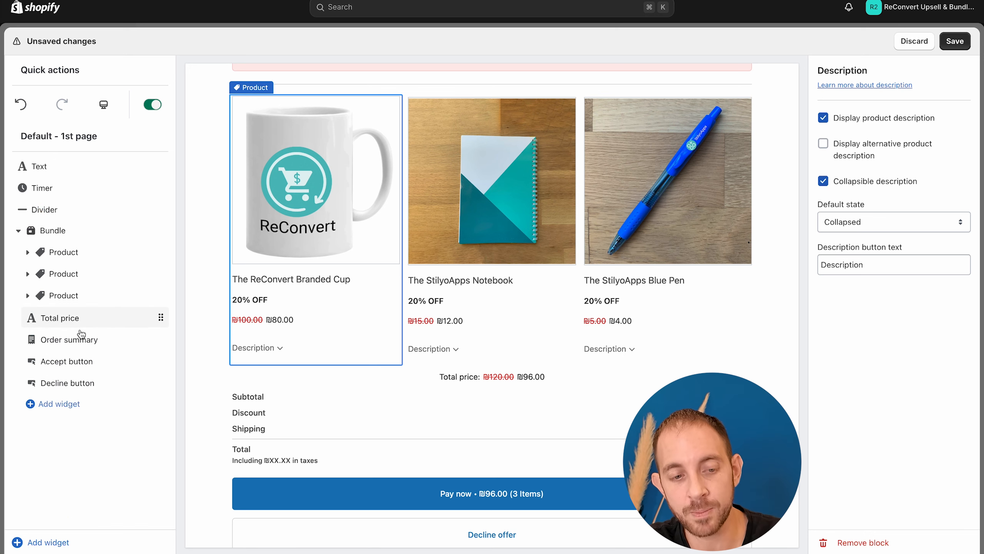
click(54, 325)
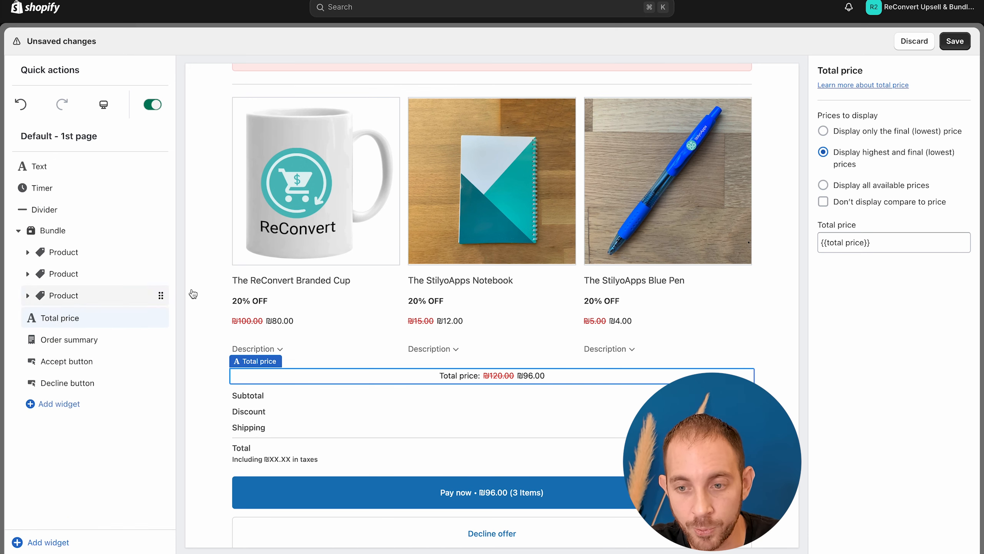
click(445, 415)
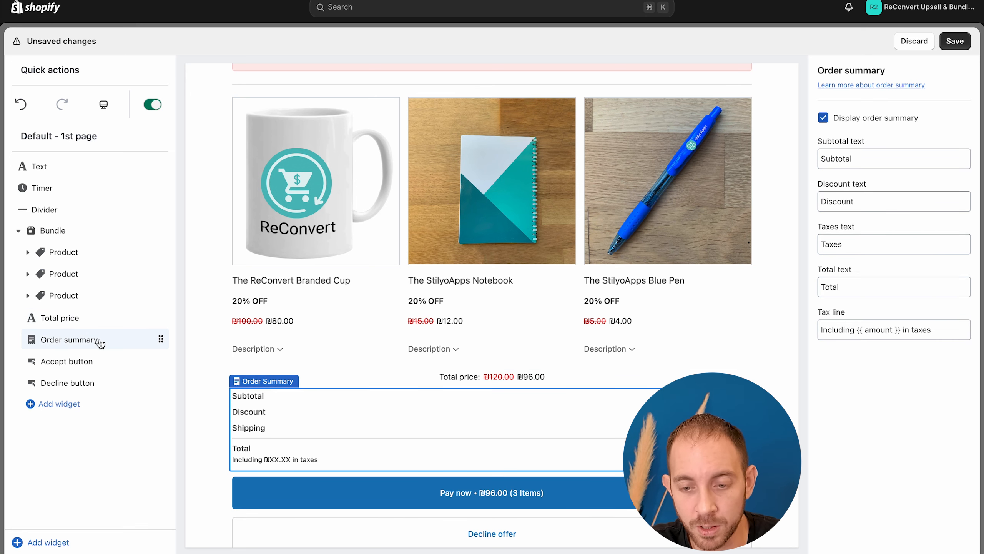
scroll(490, 442, down, 1)
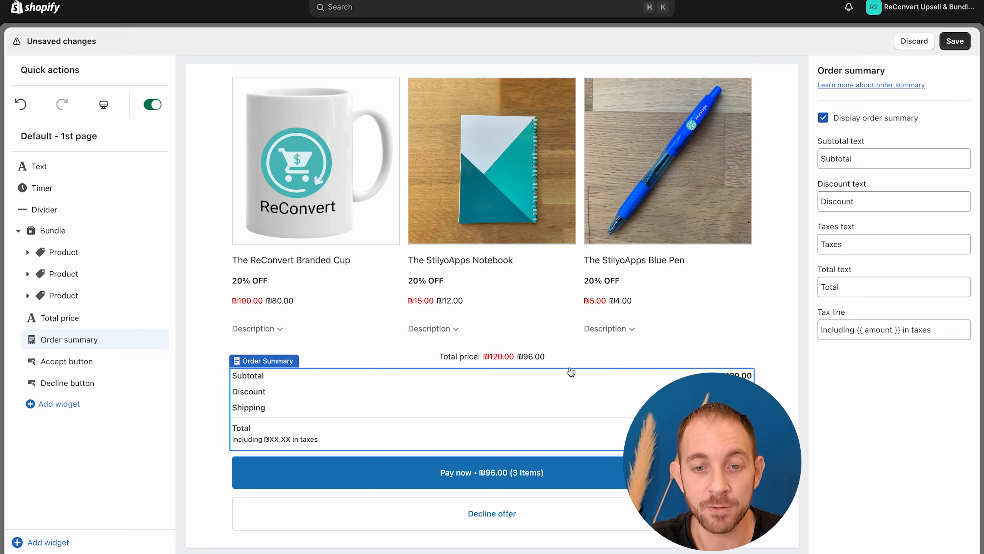
scroll(570, 370, up, 5)
click(453, 179)
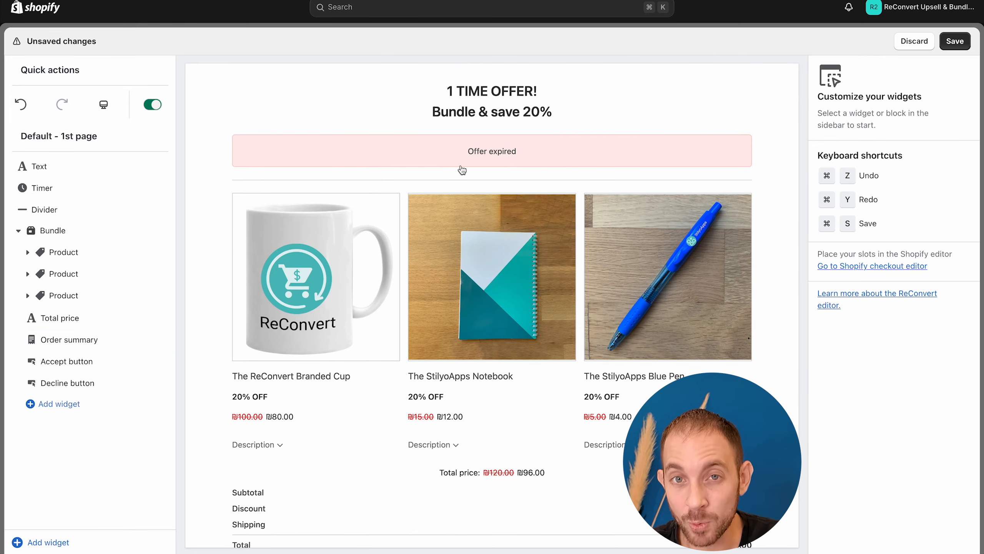
scroll(468, 157, down, 5)
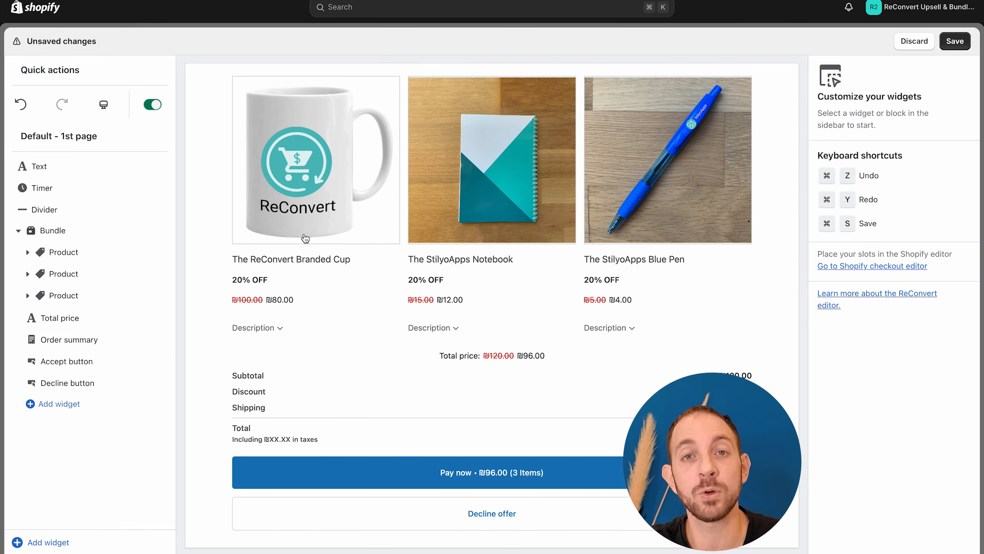
Step: Add a Product recommendations widget to the page beneath the bundle offer
click(76, 543)
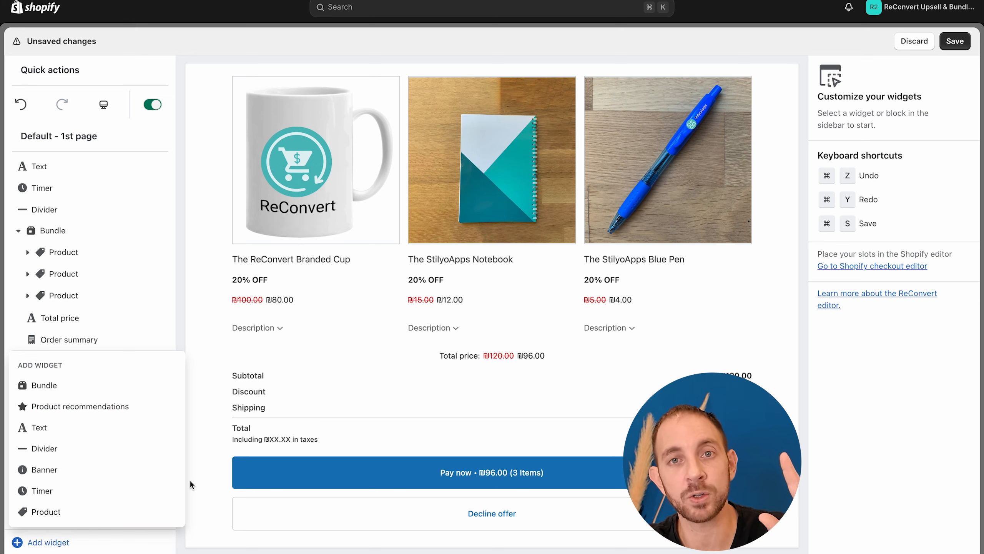
click(138, 409)
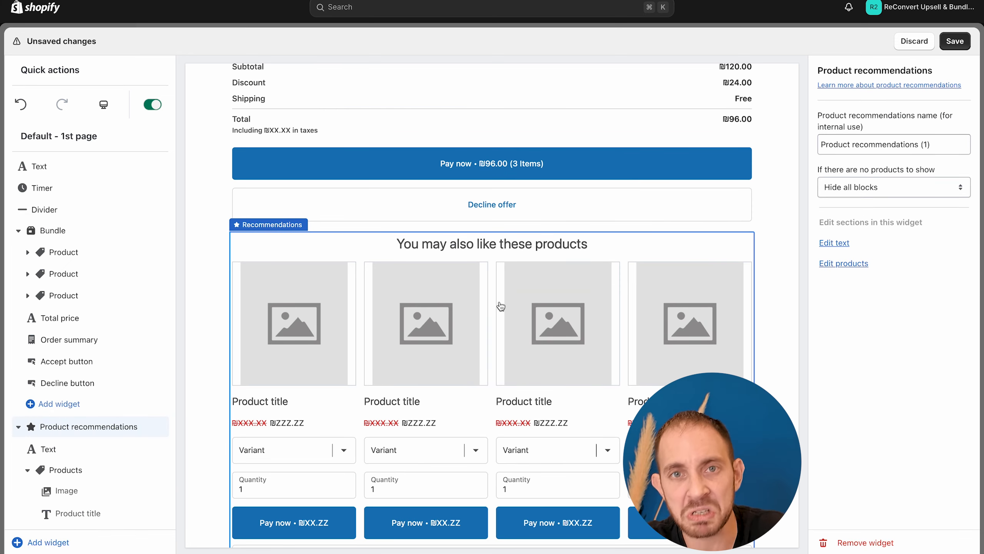
Step: Save the upsell page and exit the widget editor to the post-purchase flow overview
click(955, 42)
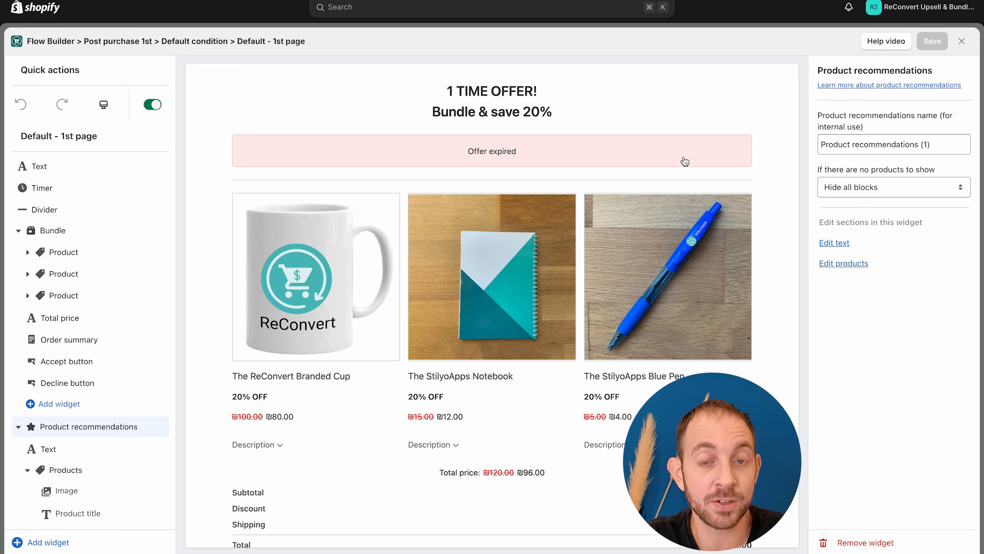
scroll(684, 161, down, 10)
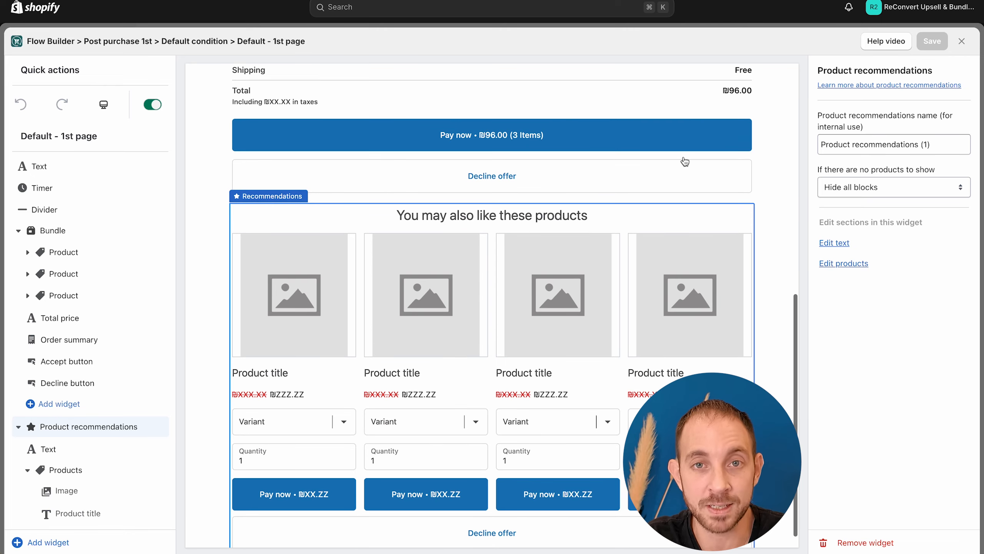
click(962, 43)
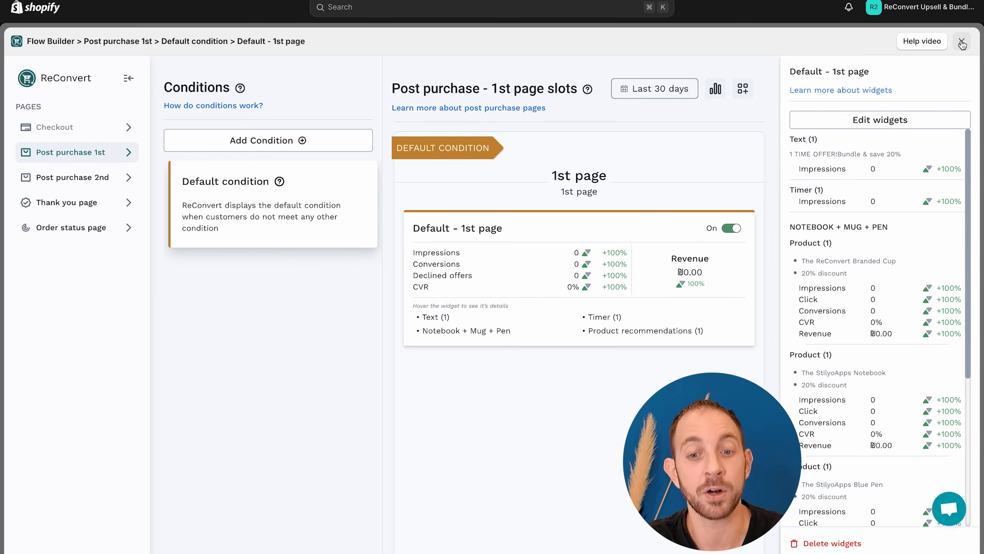
Step: Exit the Flow Builder and check in the store's checkout settings that ReConvert is the selected post-purchase page app
click(962, 42)
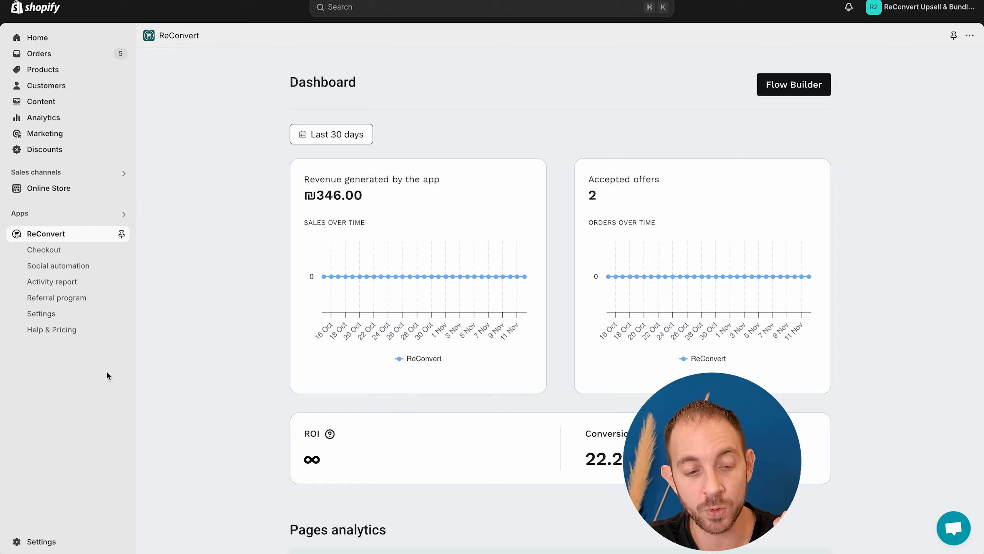
click(48, 529)
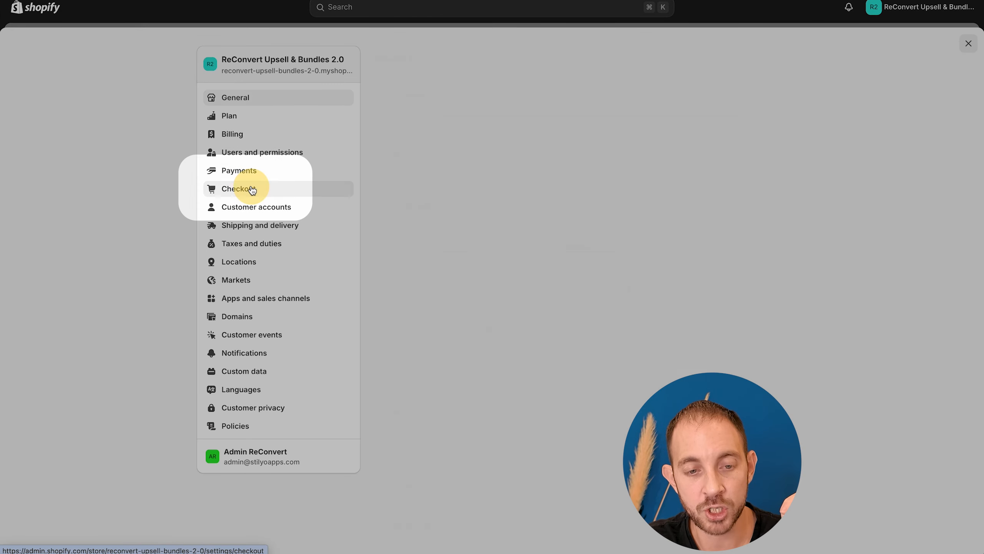
click(248, 189)
scroll(507, 322, down, 20)
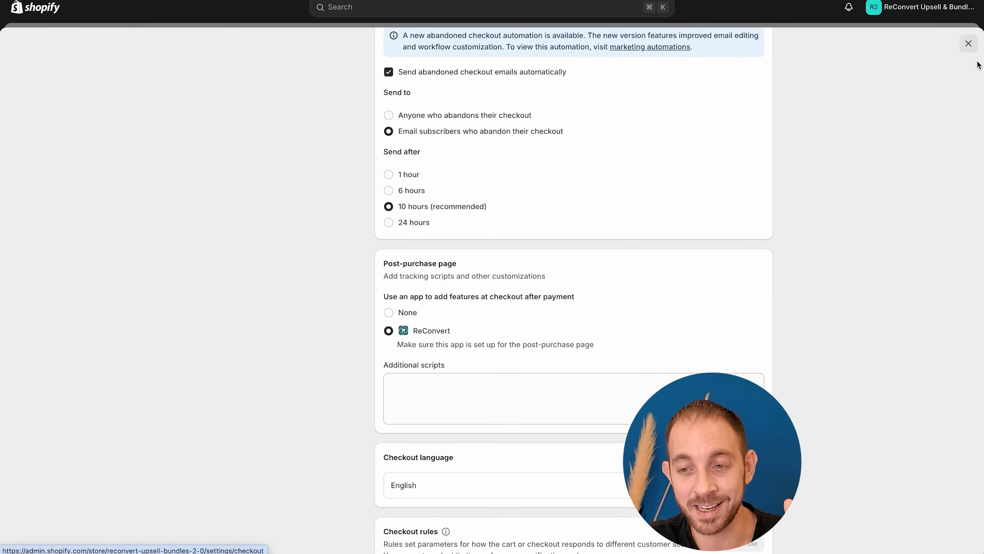
click(968, 43)
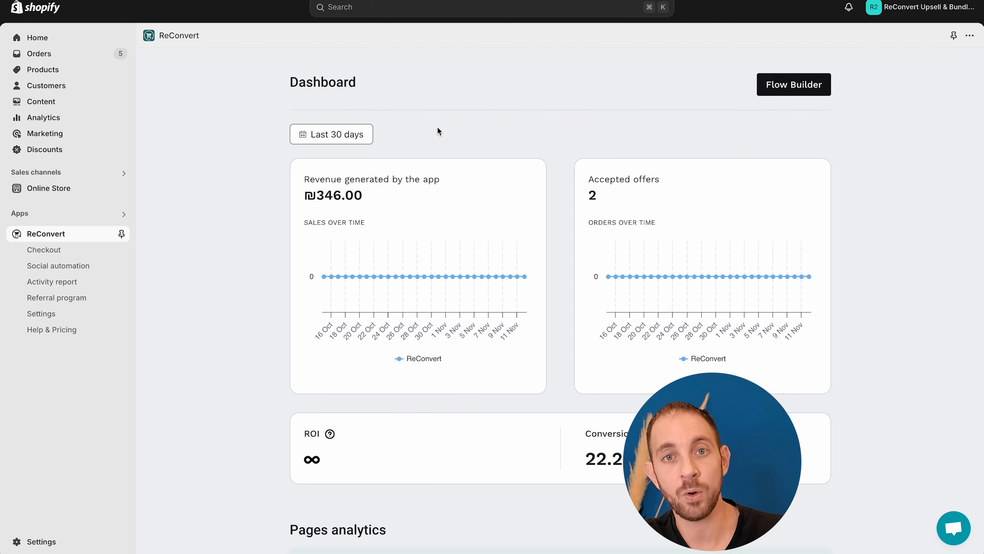
Step: Open the live online store, choose the Cotton White Sweater from the catalog, buy it directly and pay for the order
click(118, 189)
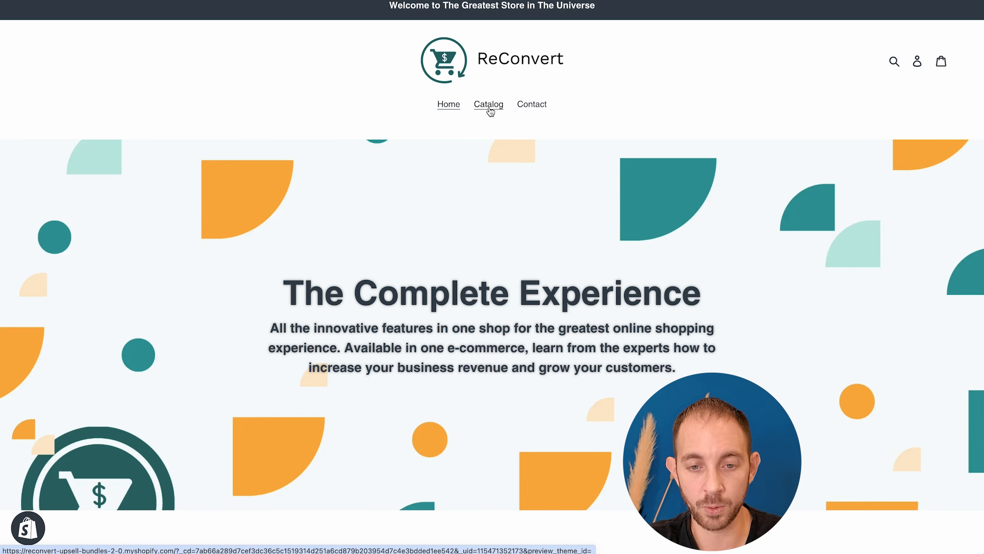
click(489, 105)
click(554, 261)
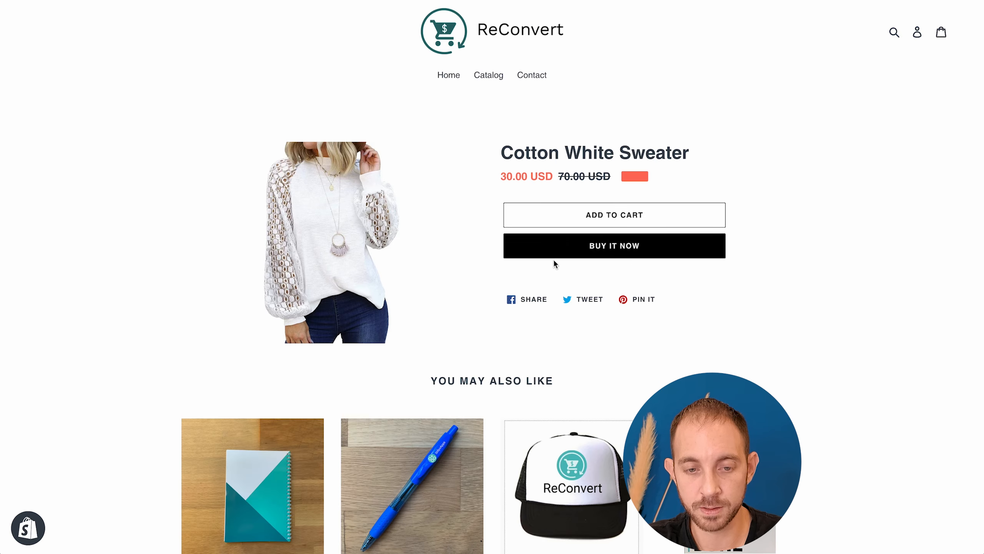
click(582, 255)
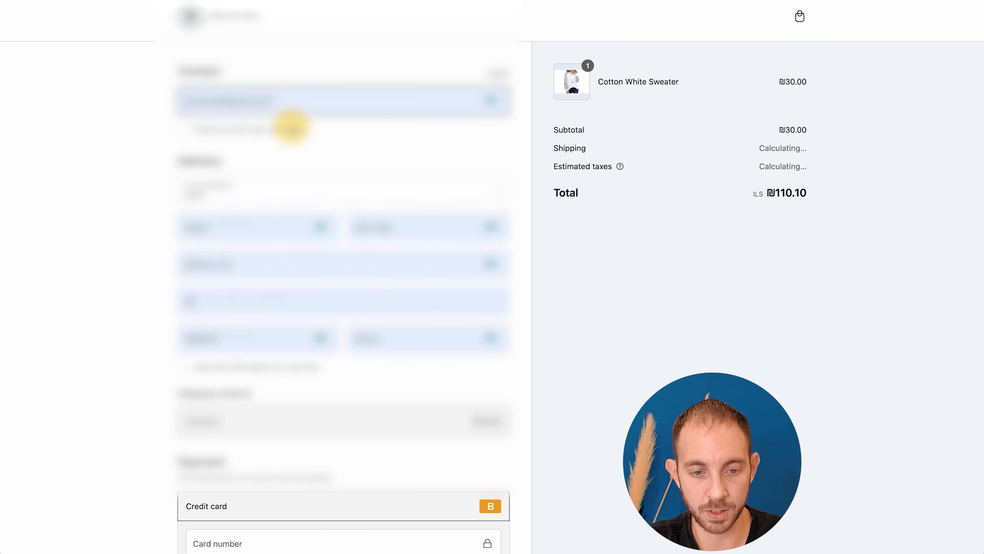
scroll(299, 251, down, 5)
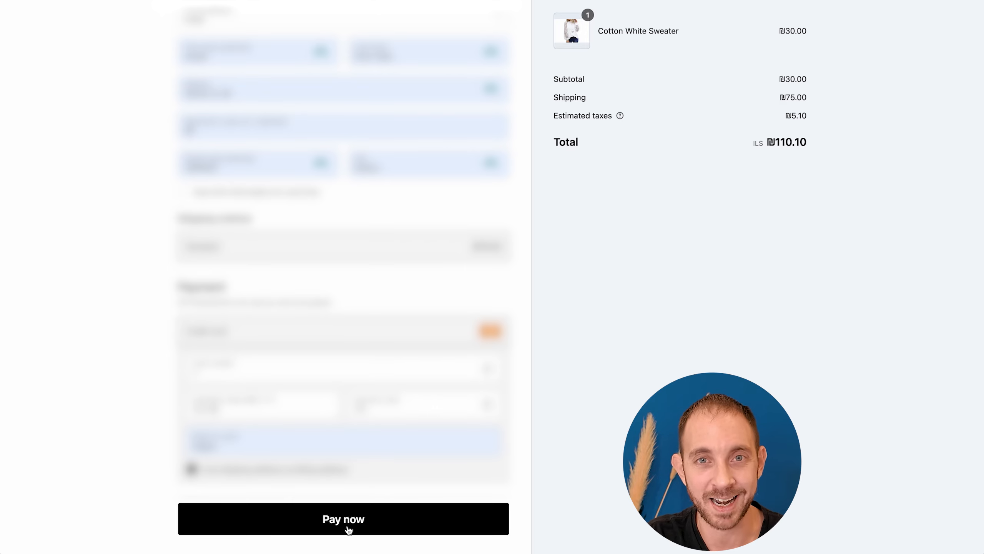
click(341, 534)
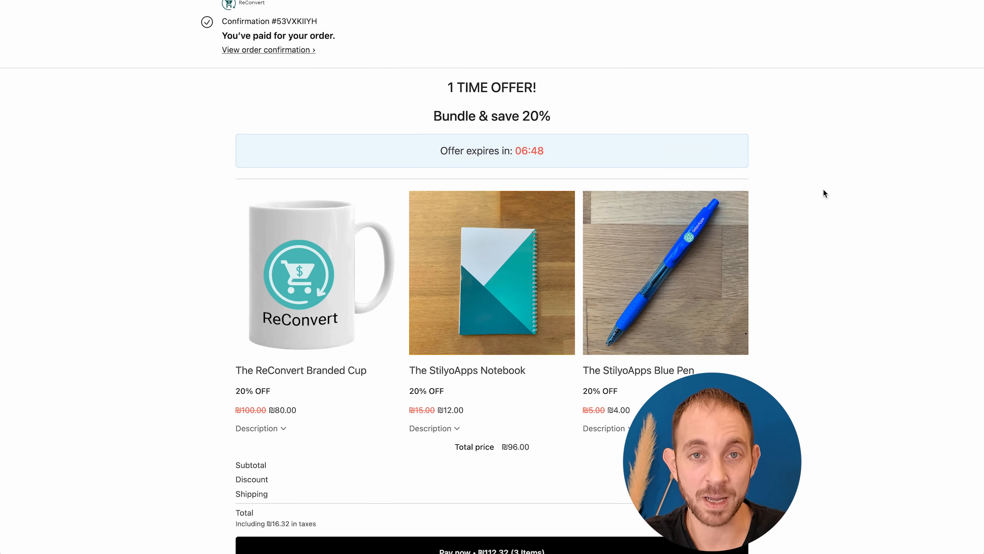
Step: Review the post-purchase offer page, including the bundle's product descriptions, price summary and the recommended products beneath it
scroll(762, 173, down, 3)
scroll(746, 182, down, 3)
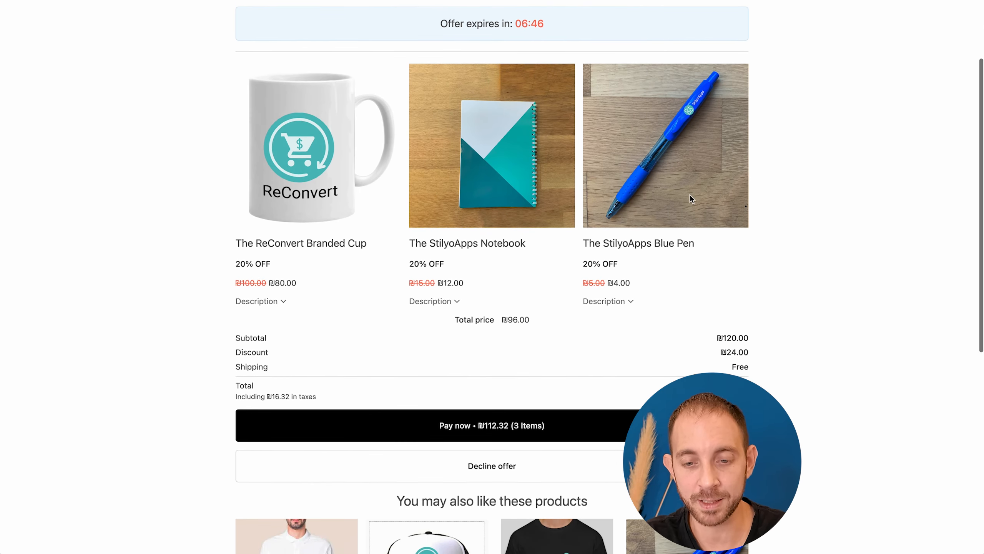
click(628, 305)
click(627, 305)
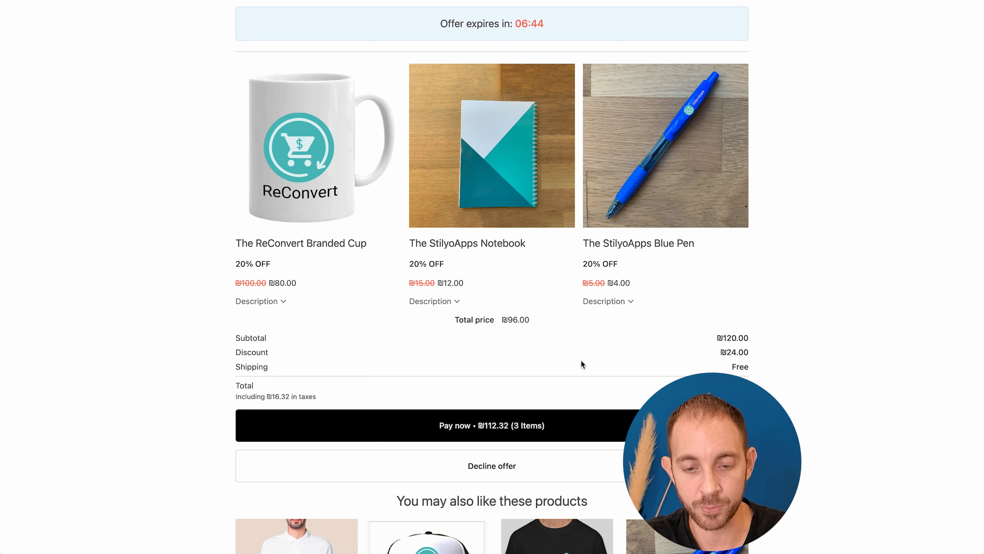
scroll(505, 434, down, 10)
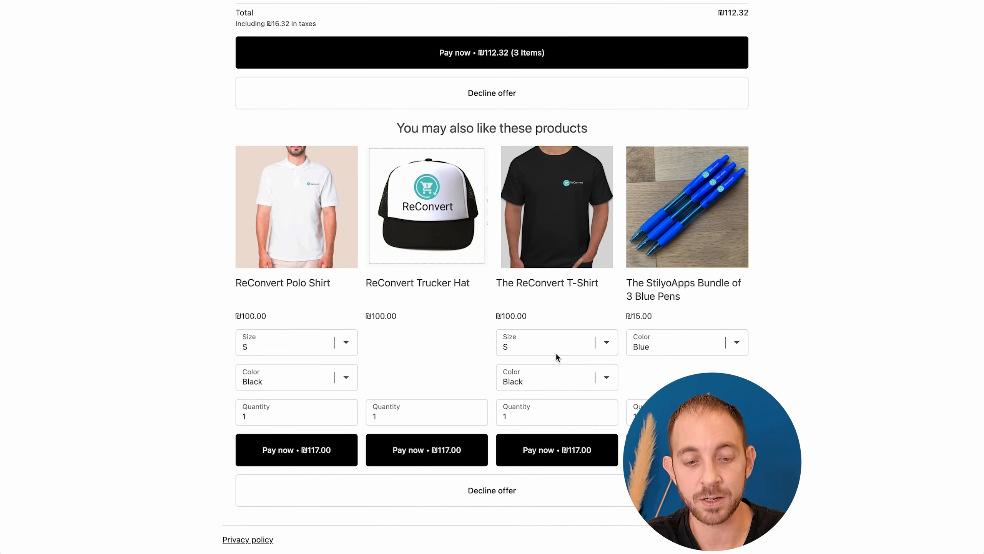
scroll(555, 354, up, 1)
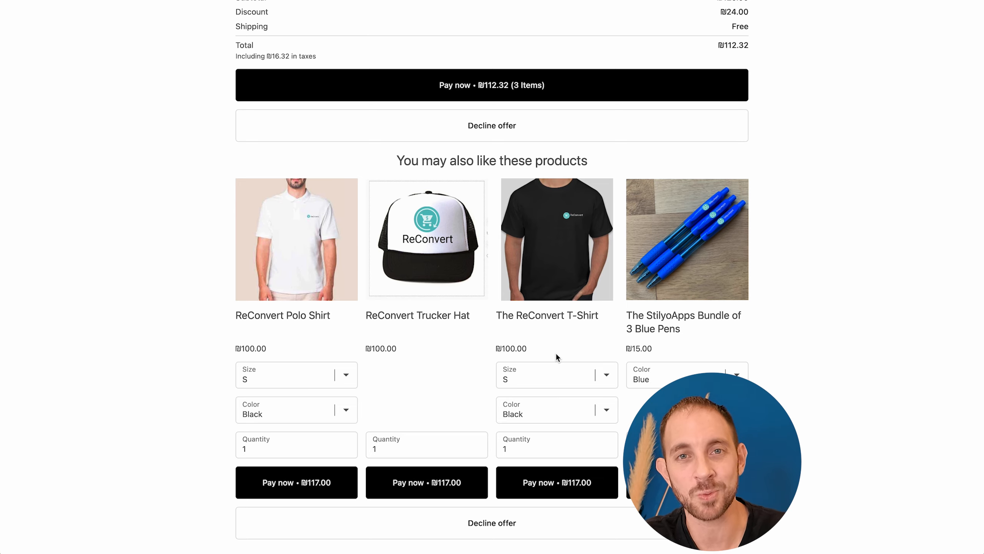
scroll(556, 357, up, 10)
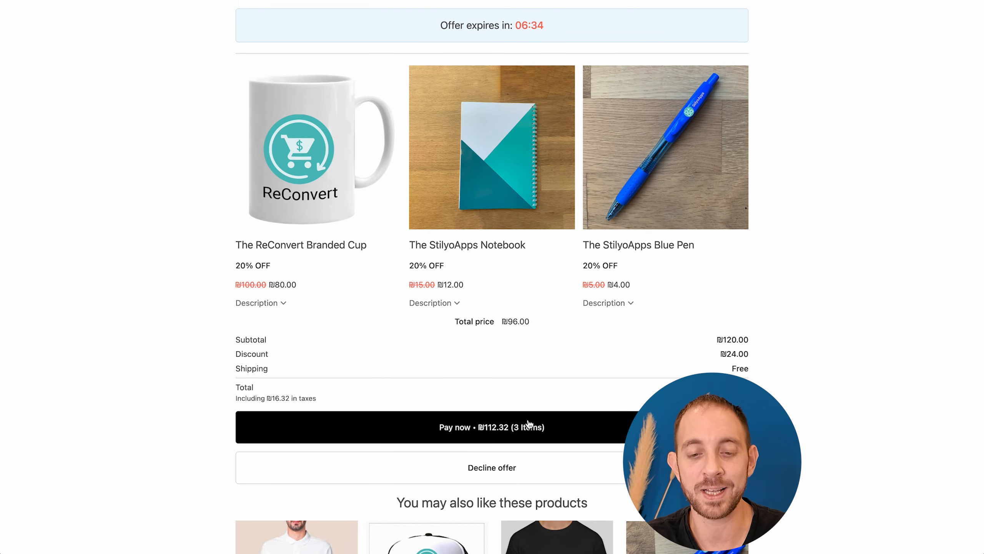
Step: Accept and pay for the cup, notebook and pen bundle, and review the thank-you page's order summary and last-chance offers
click(506, 432)
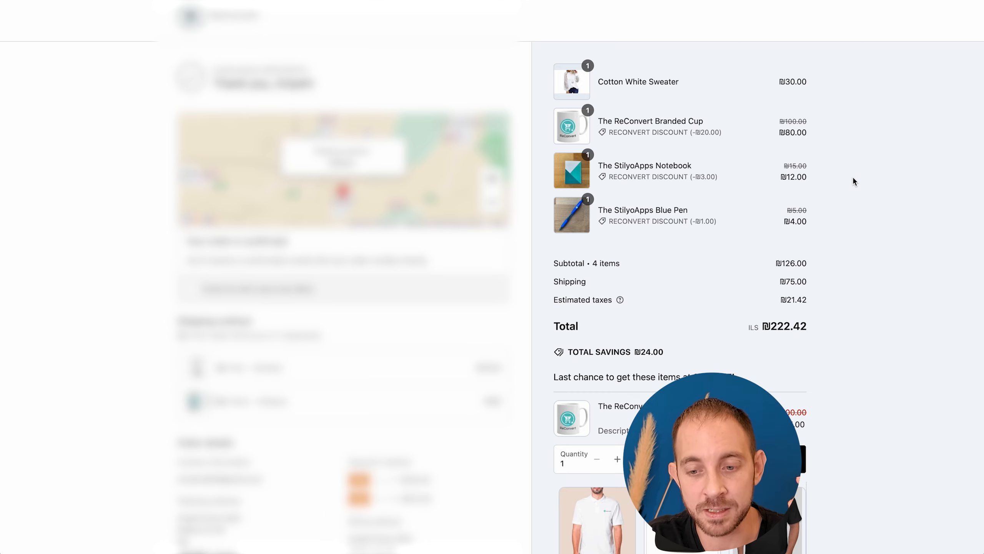
scroll(740, 196, down, 4)
scroll(740, 196, down, 1)
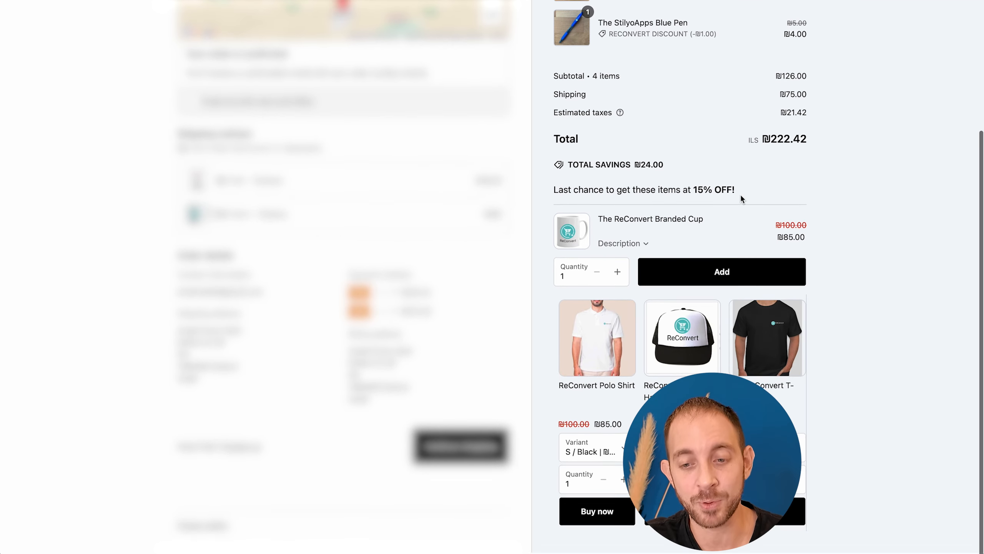
scroll(670, 383, right, 10)
scroll(671, 383, right, 2)
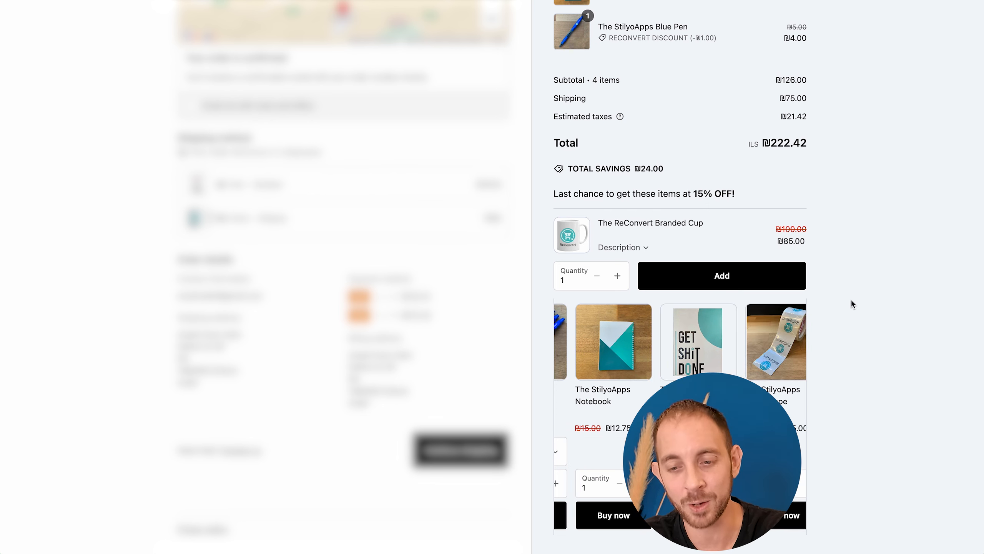
scroll(717, 403, right, 1)
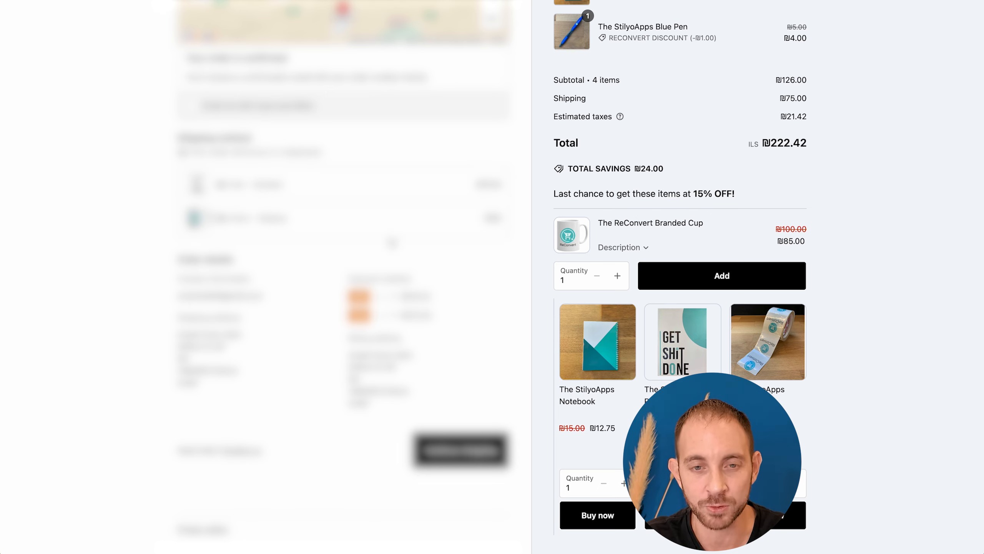
scroll(581, 271, up, 1)
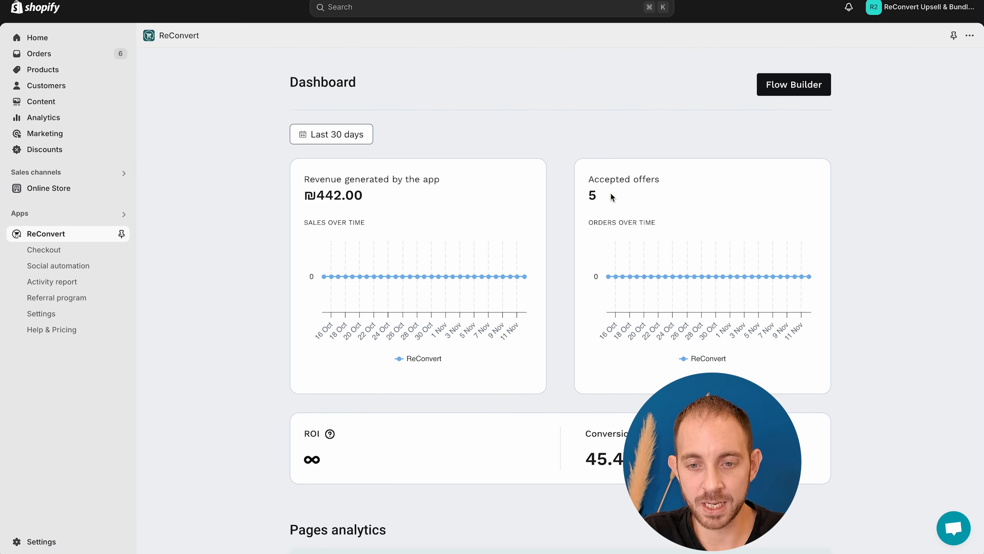
Step: Examine the ReConvert dashboard's accepted offers, app-generated revenue, ROI and conversion rate
drag(609, 194, 551, 194)
drag(414, 203, 295, 201)
scroll(426, 225, down, 6)
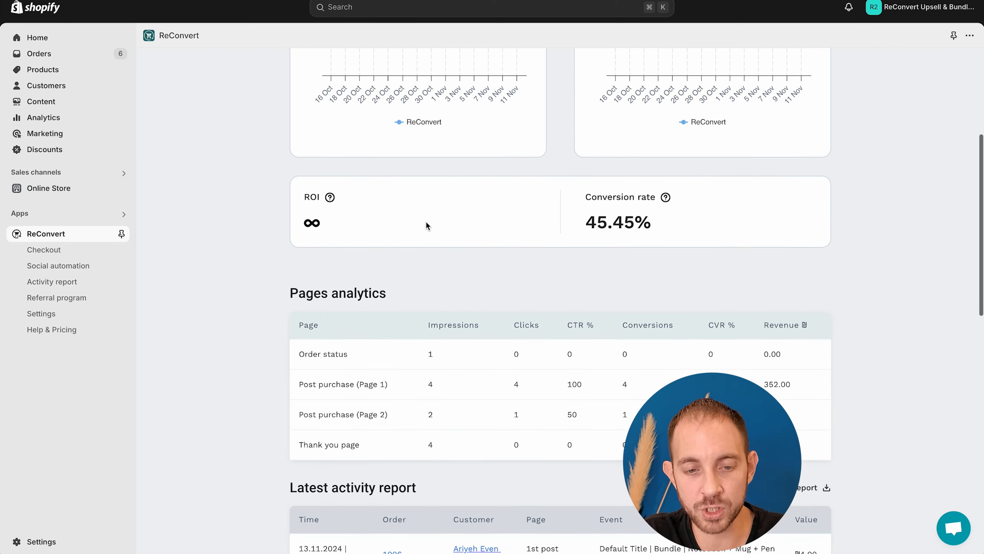
scroll(427, 225, down, 1)
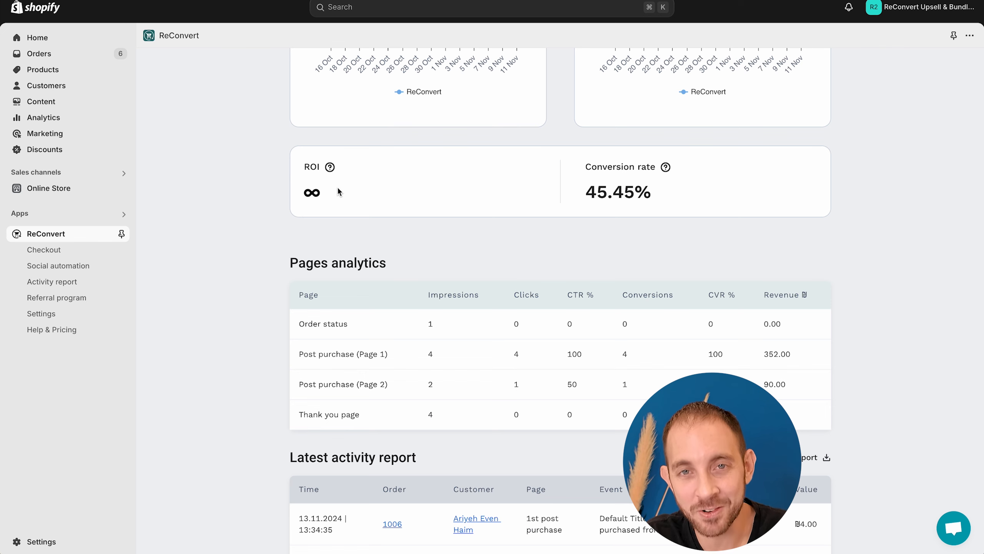
Step: Examine the Pages analytics table, especially the Post purchase (Page 1) row, and the Latest activity report
scroll(378, 185, down, 4)
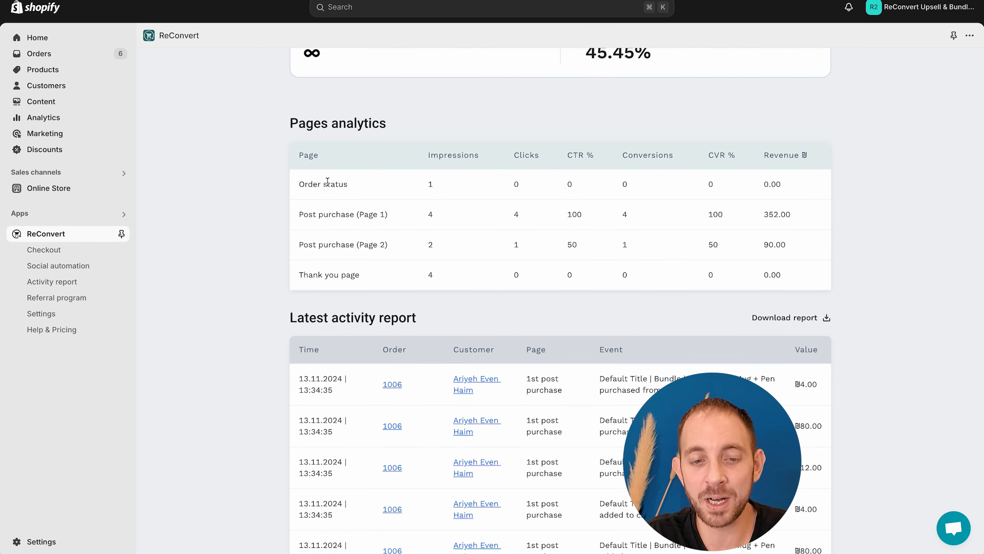
drag(328, 184, 833, 254)
click(833, 254)
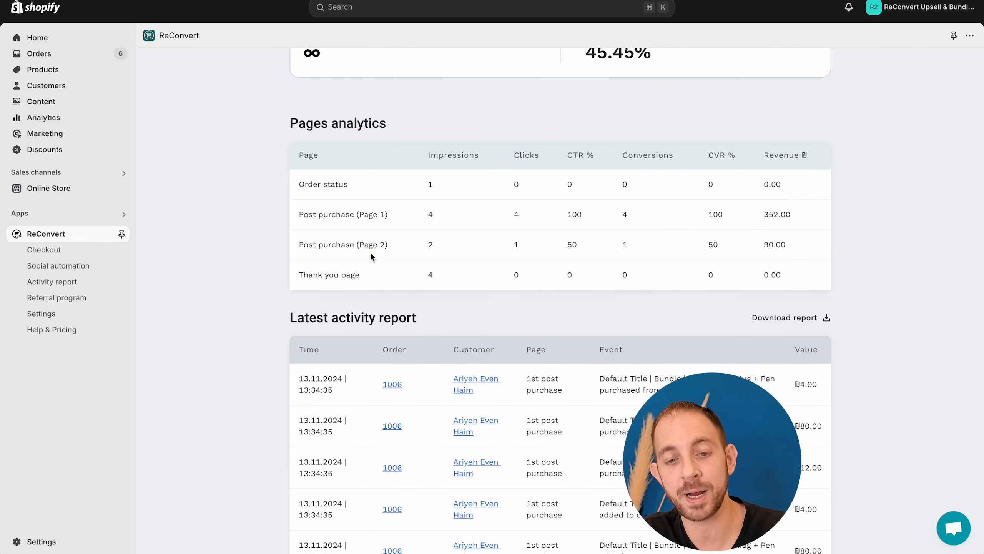
drag(301, 215, 812, 221)
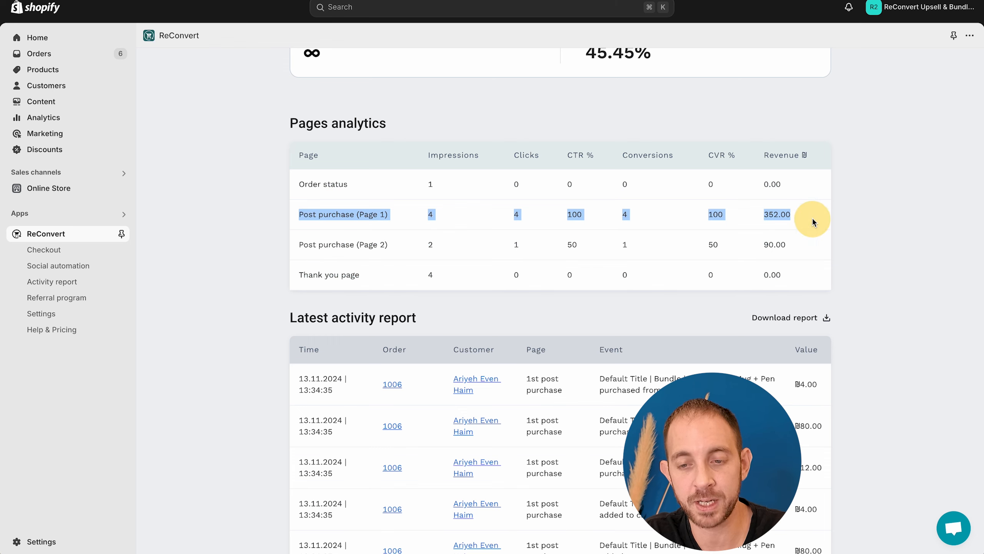
scroll(838, 254, down, 4)
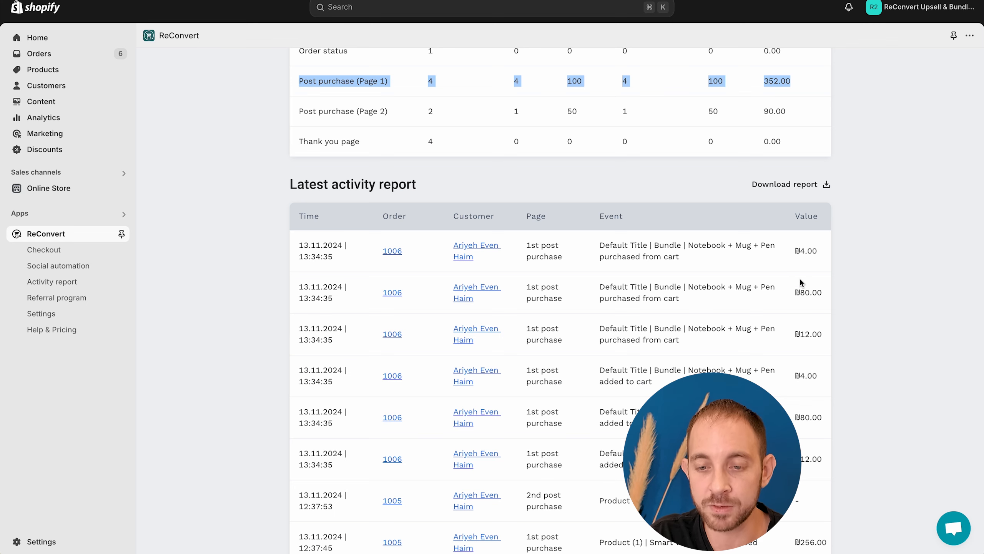
Step: Open the first post-purchase page in the Flow Builder and examine the Default - 1st page slot's performance statistics
scroll(784, 291, up, 10)
click(798, 93)
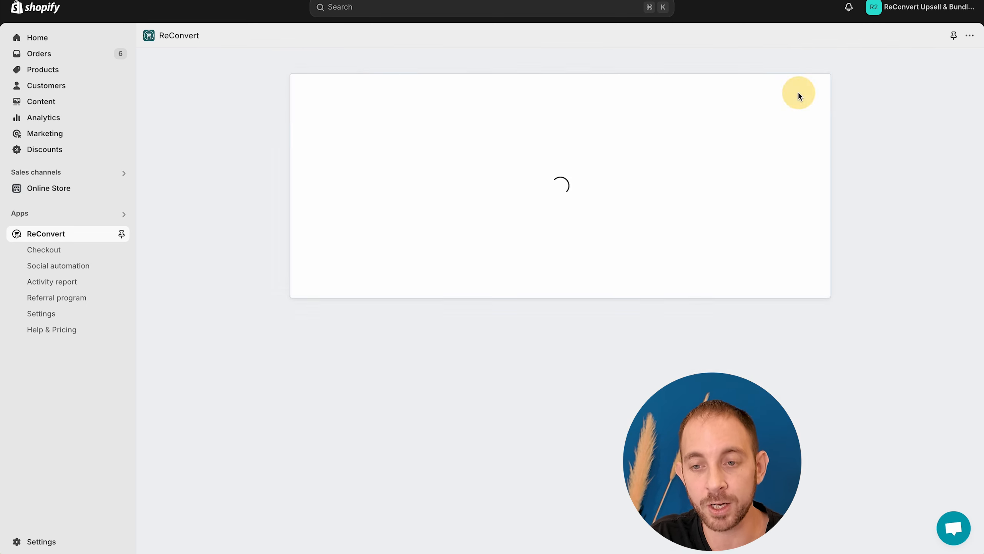
click(53, 154)
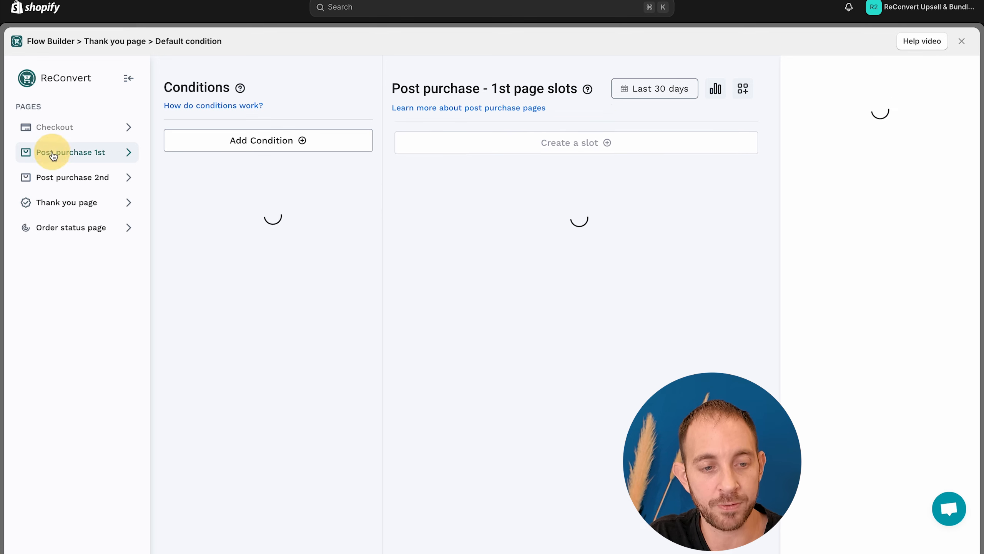
click(519, 259)
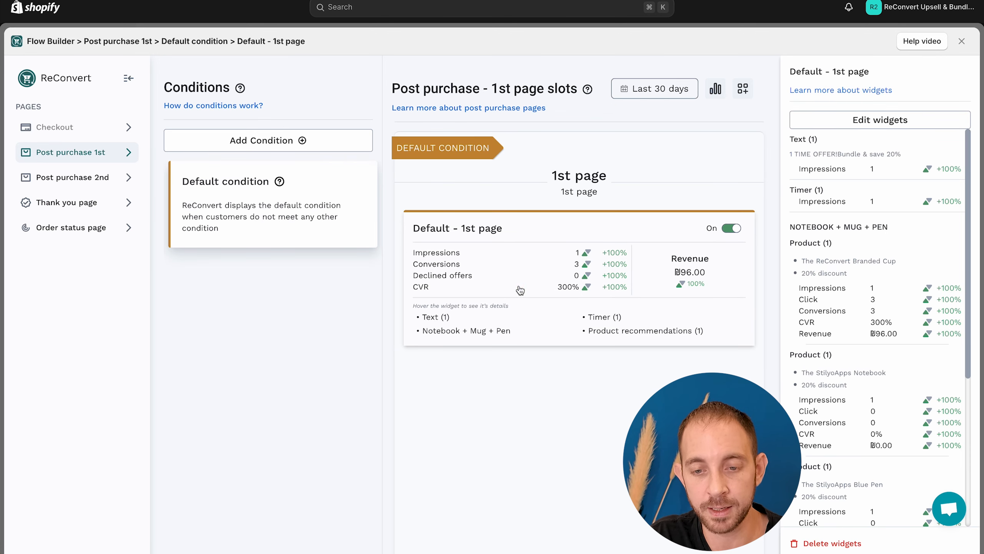